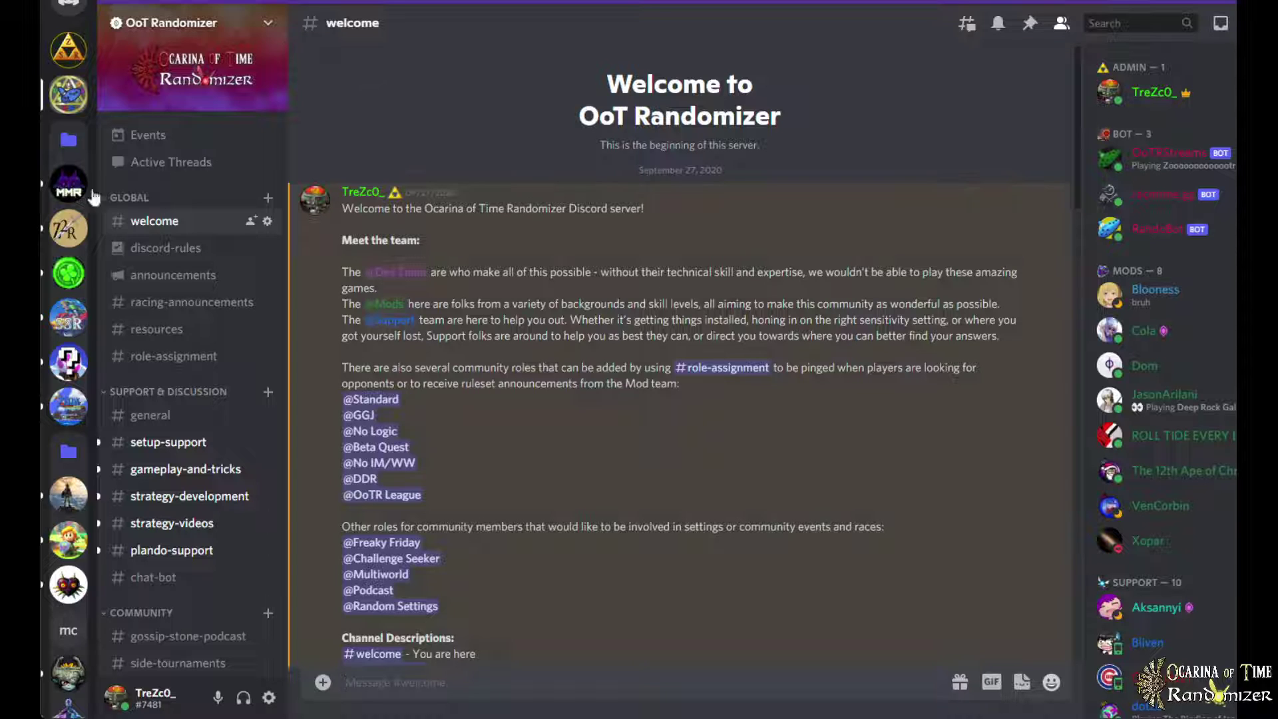
click(159, 248)
scroll(525, 540, down, 3)
scroll(507, 606, down, 1)
drag(468, 593, 314, 572)
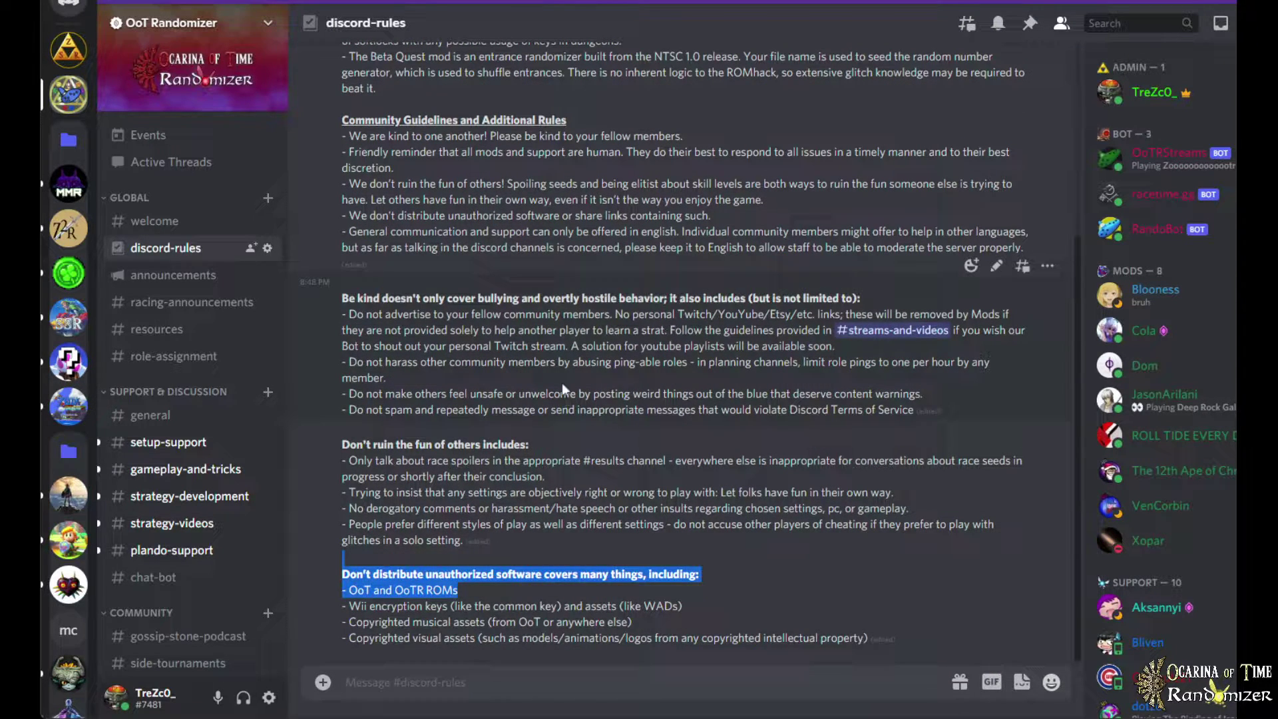
scroll(480, 298, up, 3)
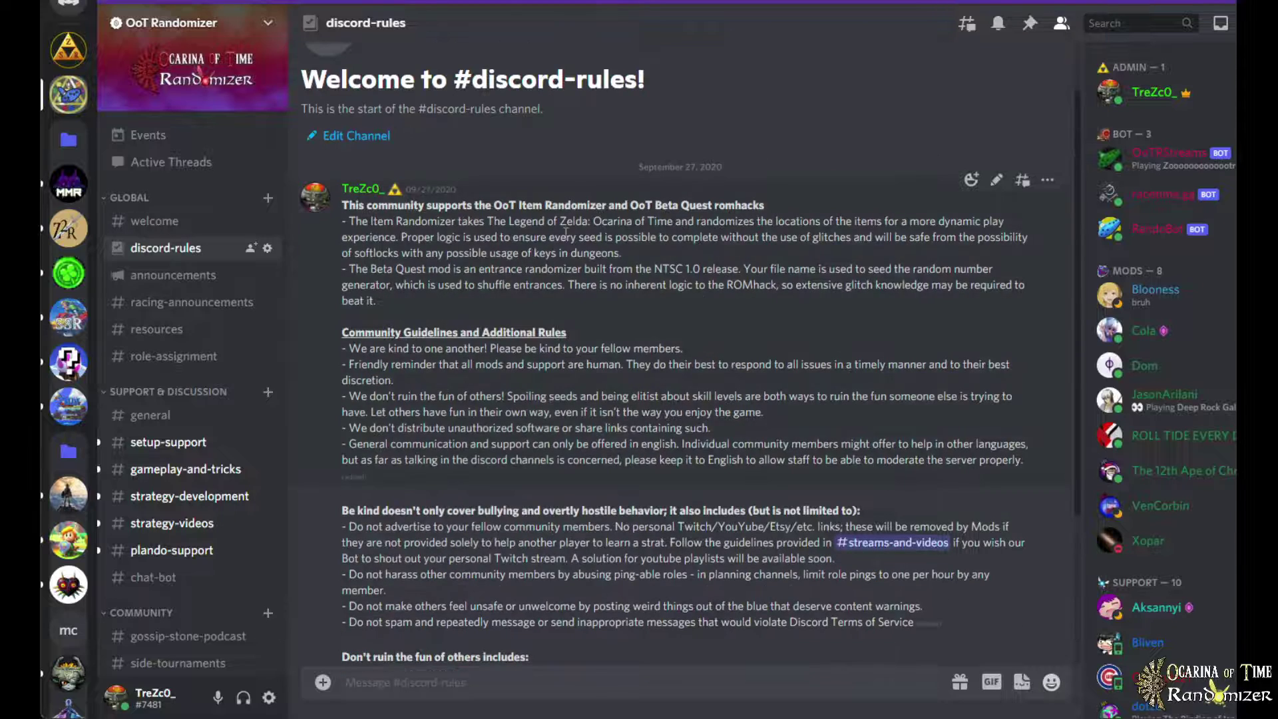
drag(560, 322, 342, 275)
click(140, 329)
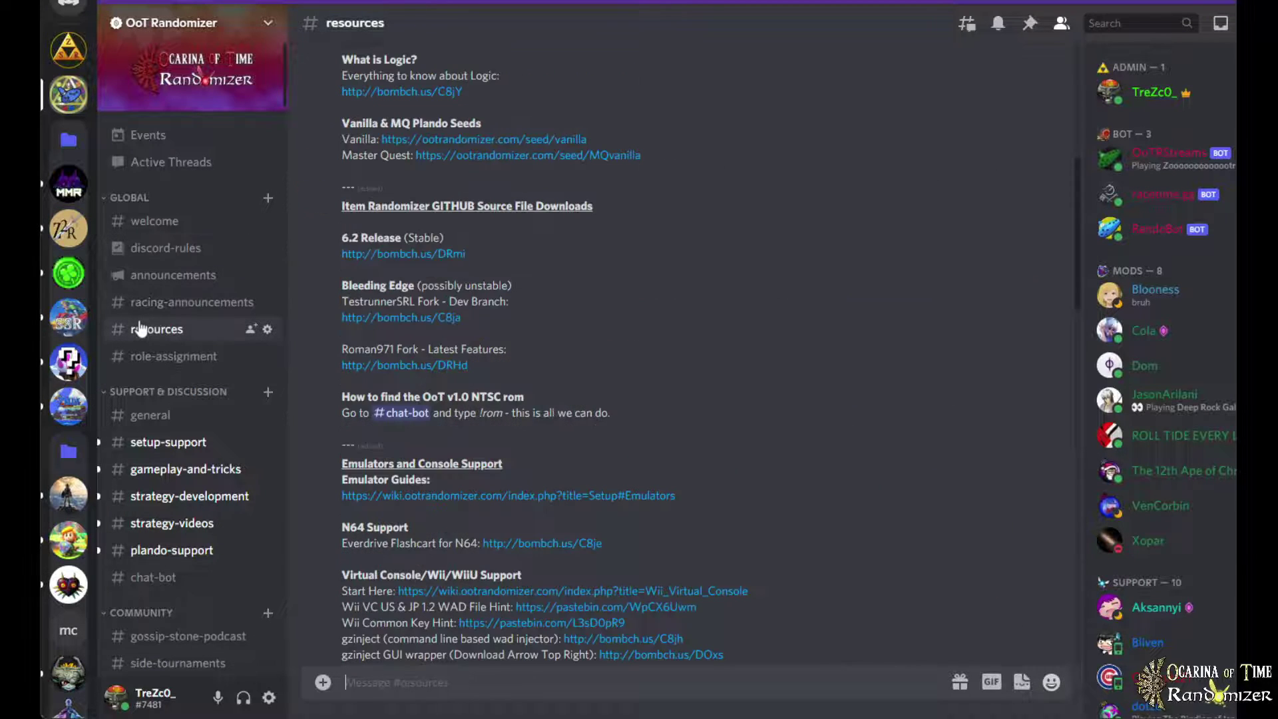
scroll(582, 339, up, 6)
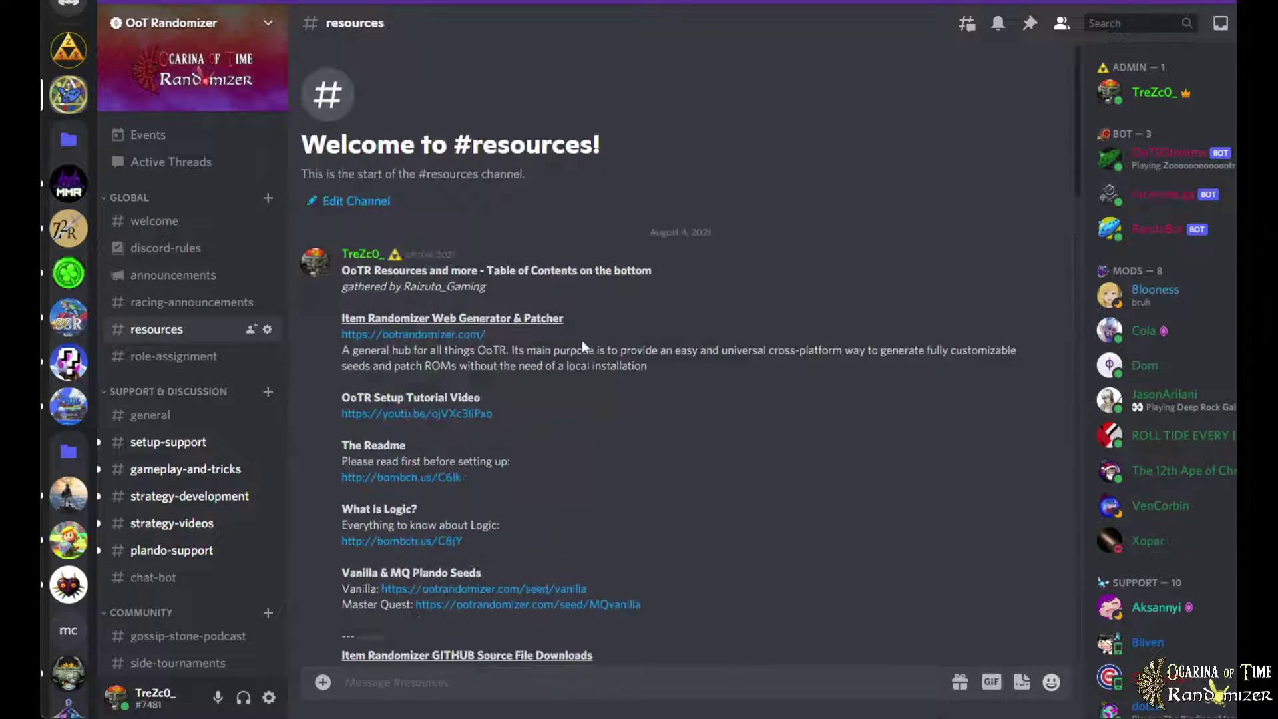
scroll(609, 305, down, 15)
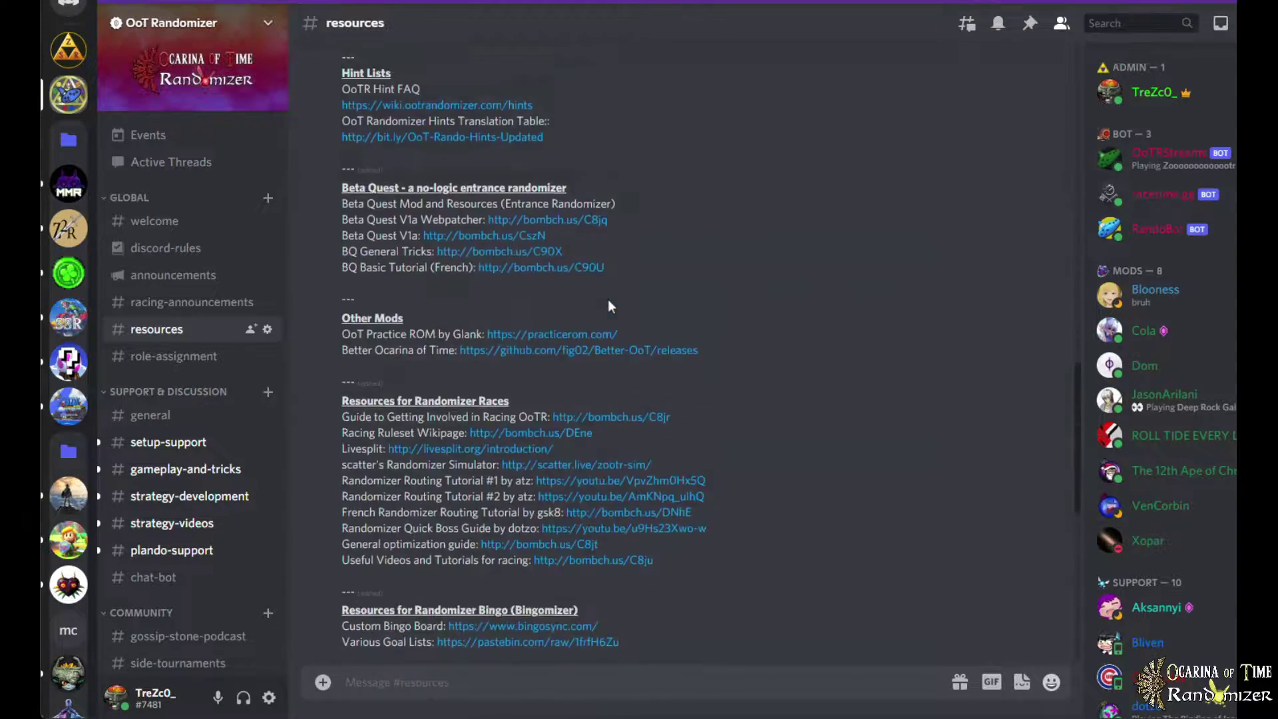
scroll(609, 298, down, 8)
scroll(608, 298, up, 20)
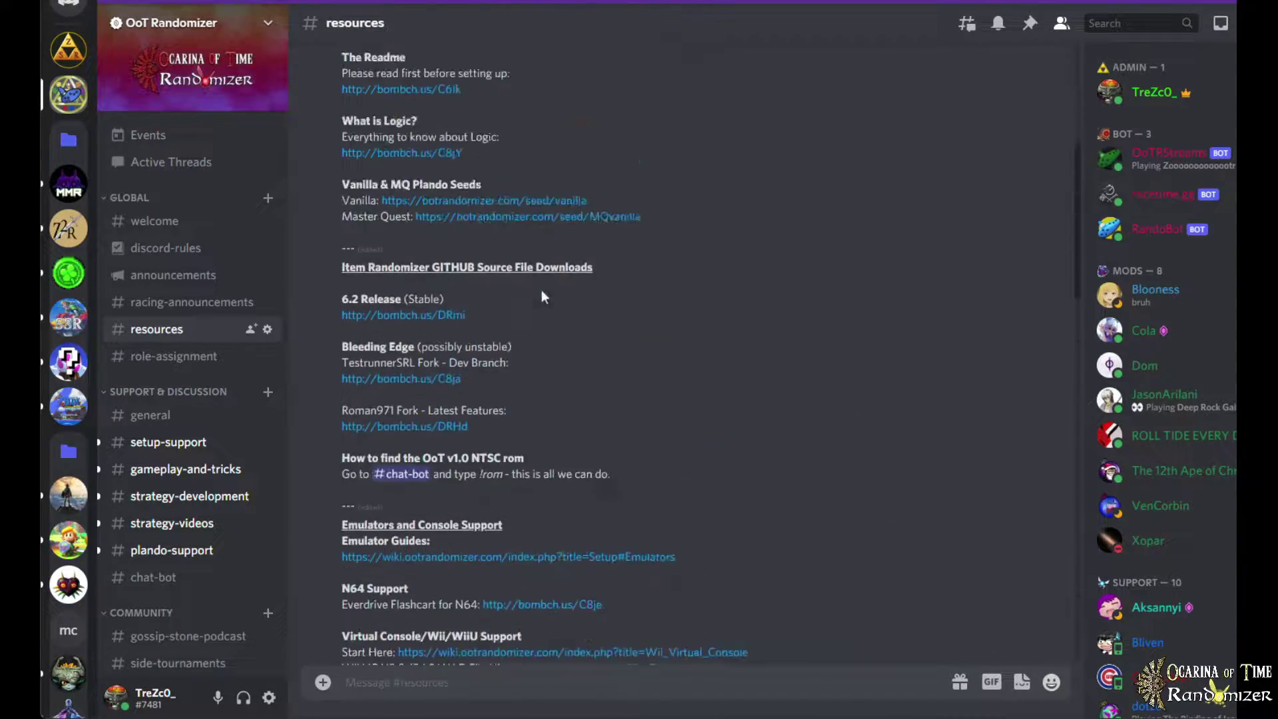
drag(634, 490, 354, 446)
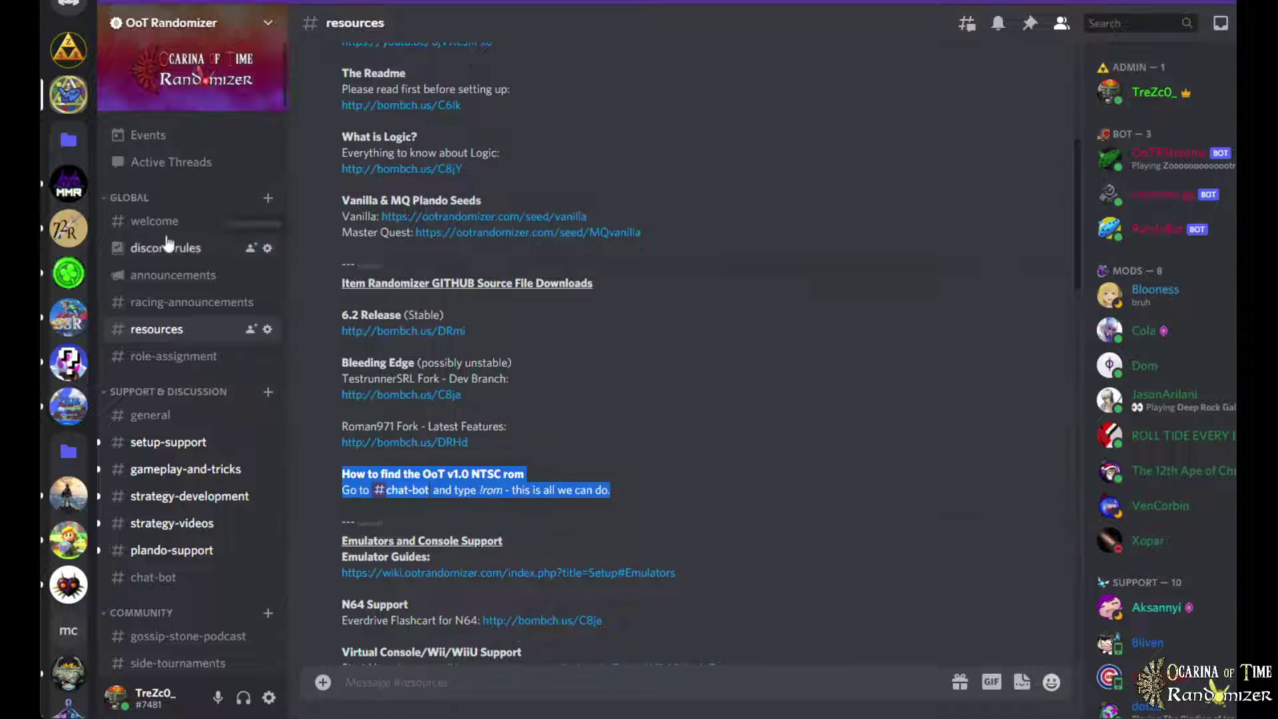
click(189, 225)
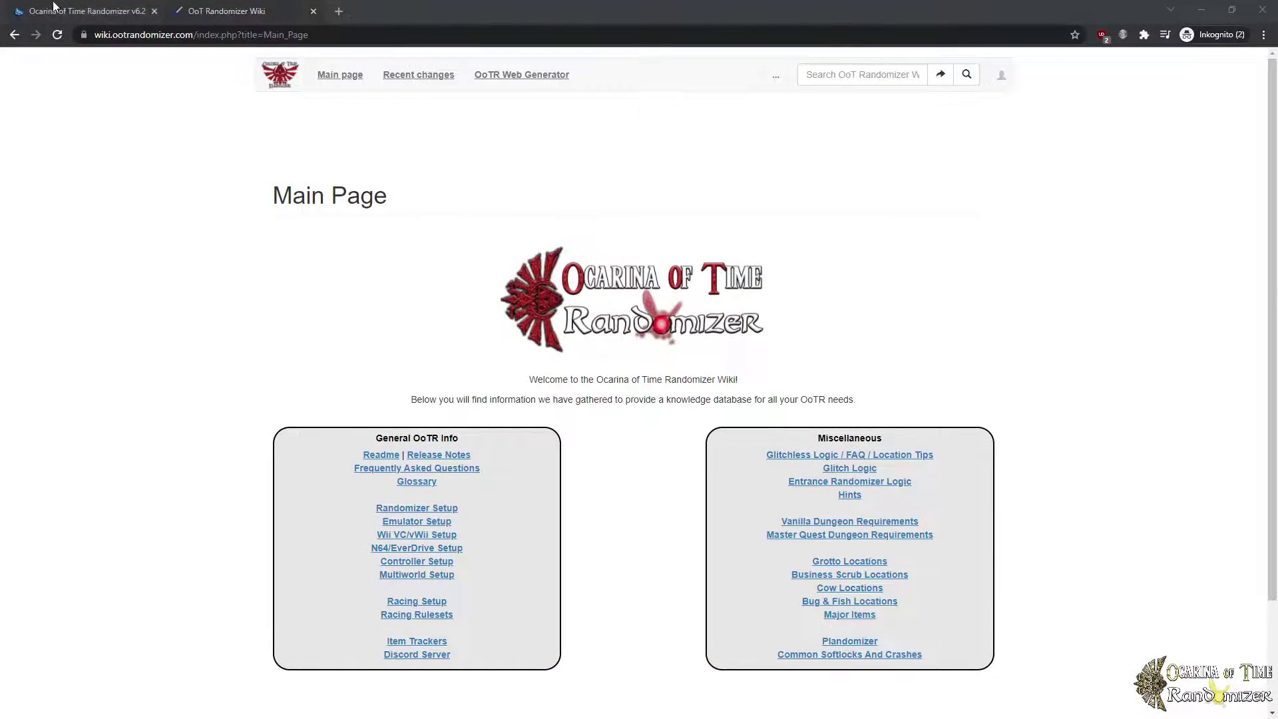
Step: Go to the ootrandomizer.com site and enter the v6.2 seed generator via Play Now
click(55, 8)
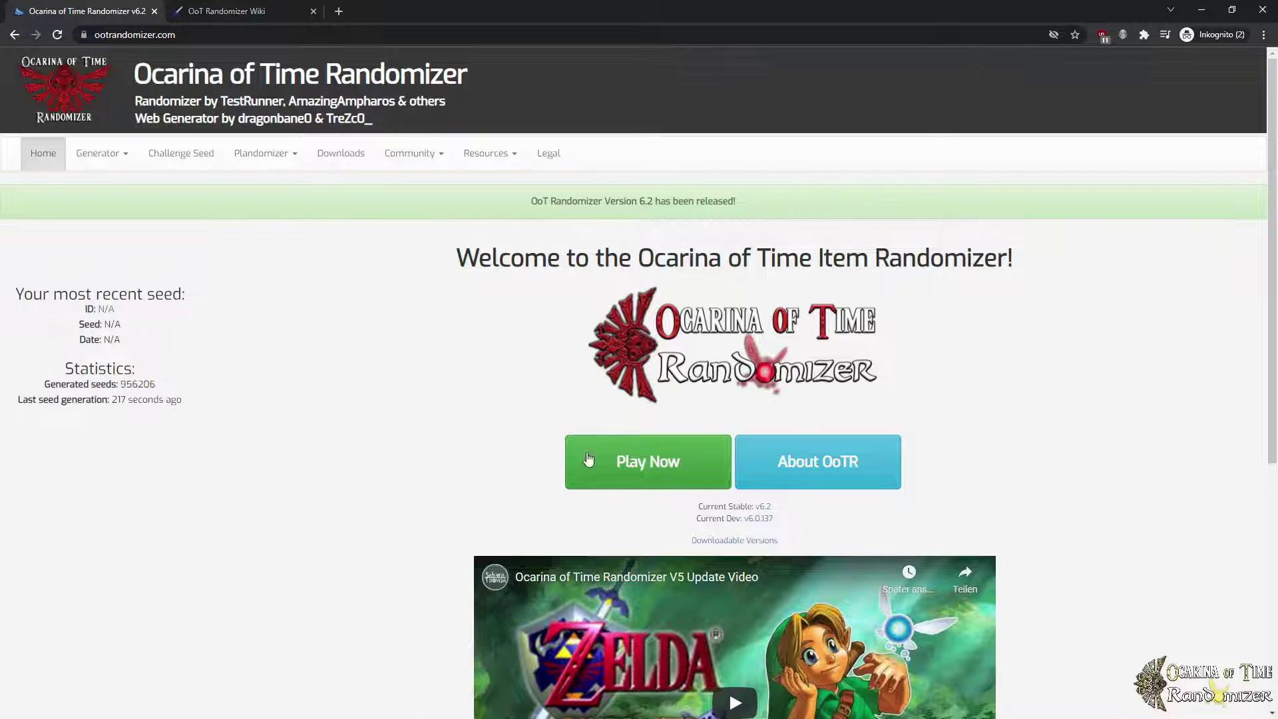
click(617, 467)
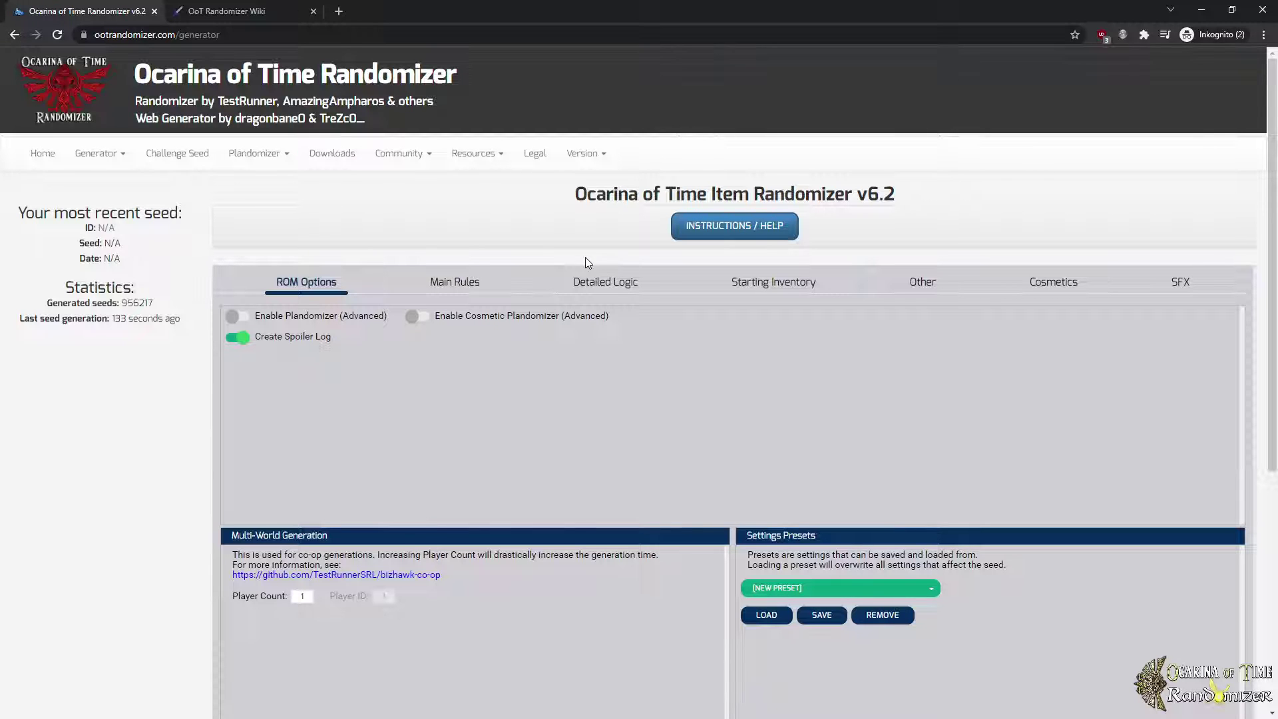
click(755, 230)
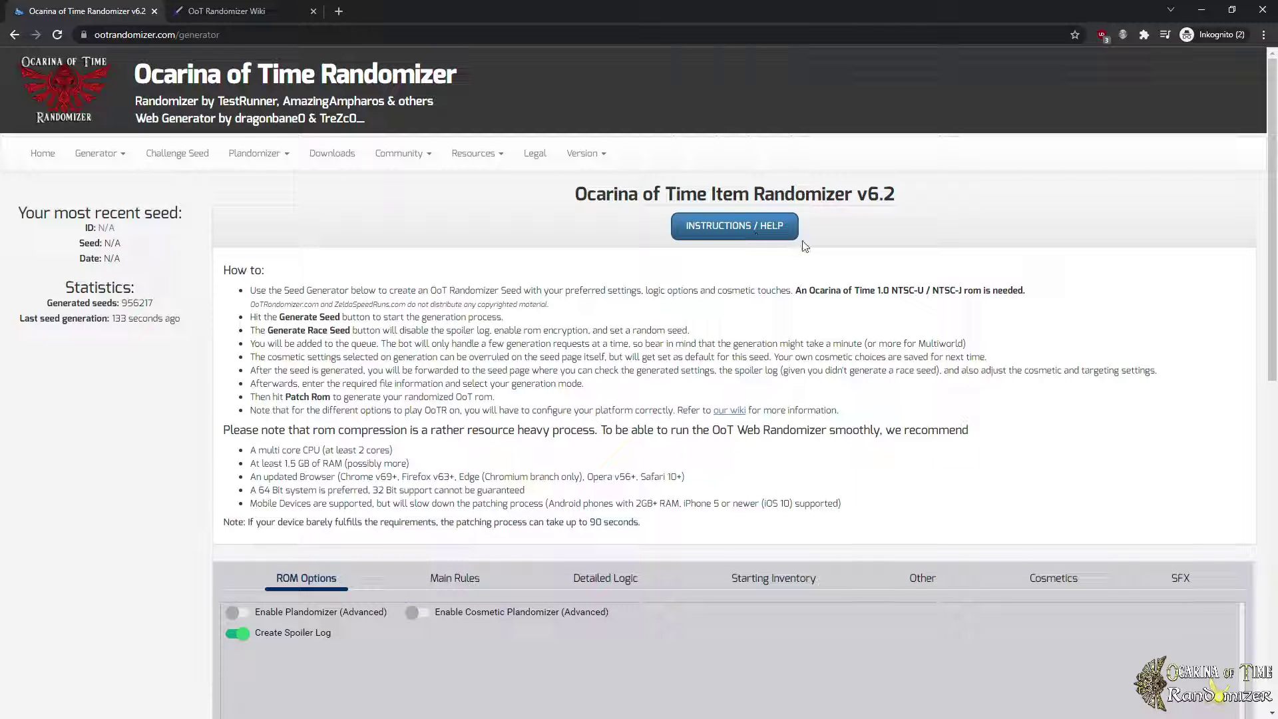
click(737, 225)
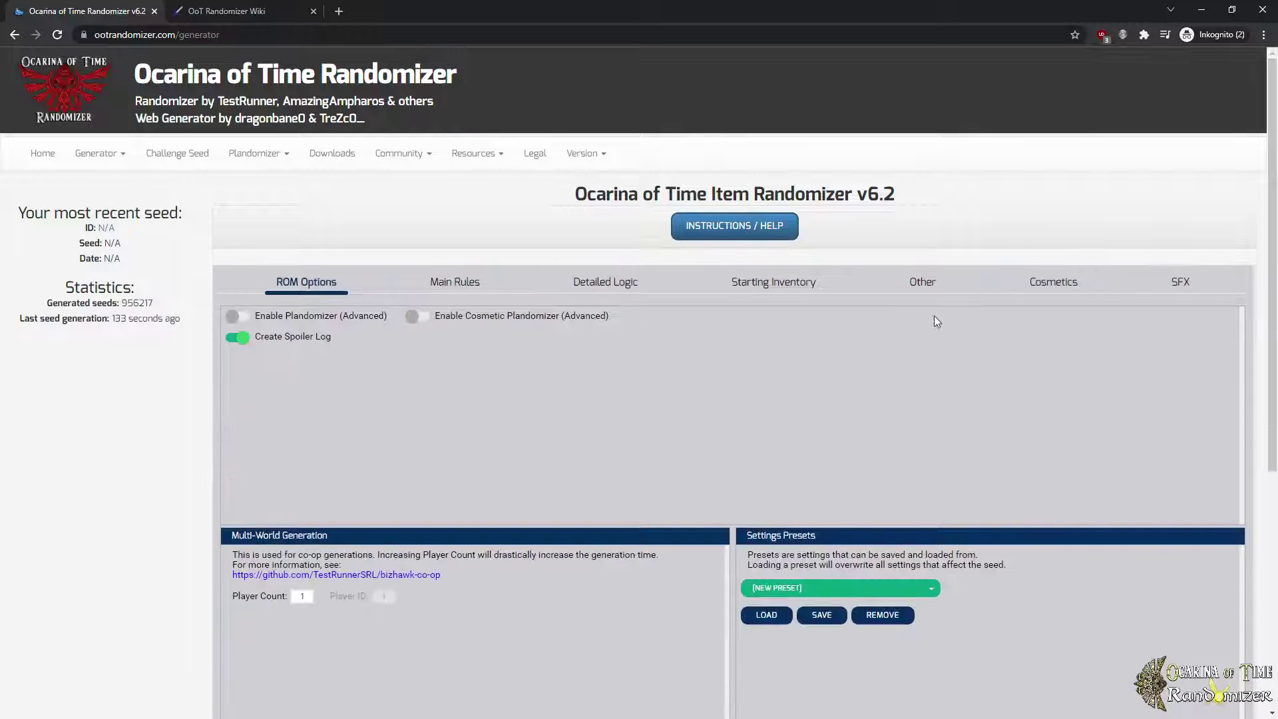
scroll(935, 330, down, 3)
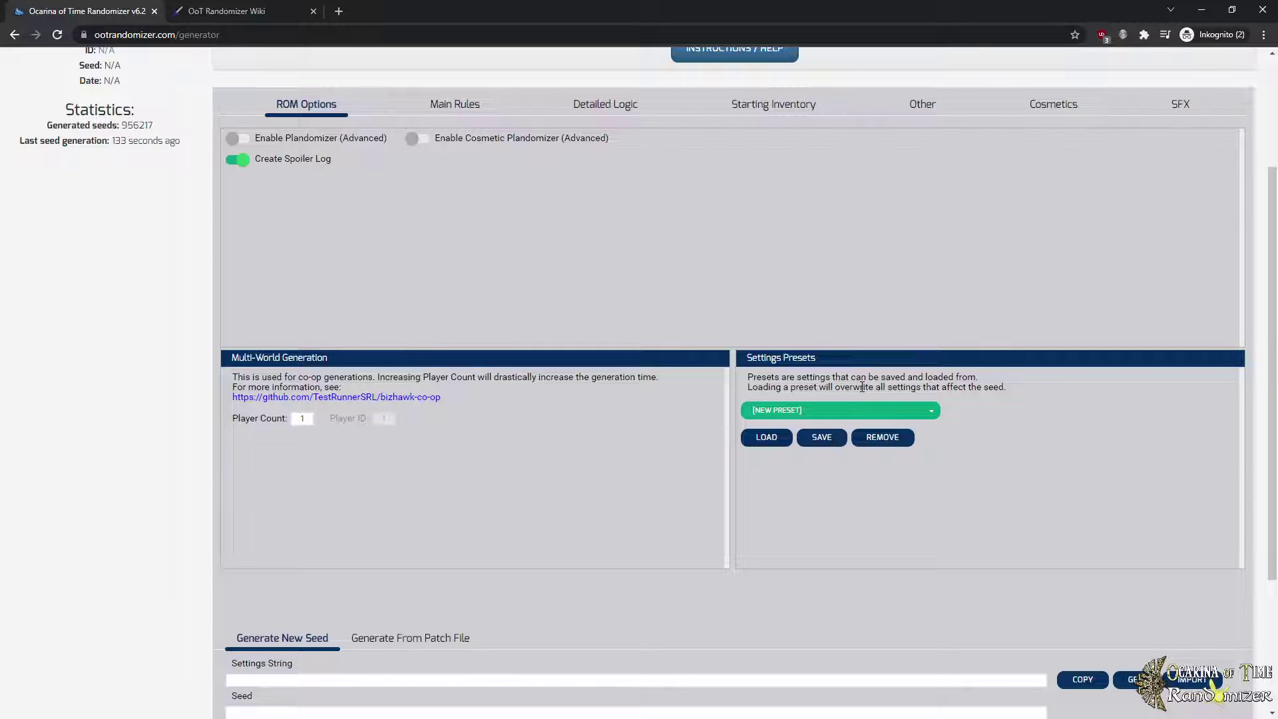
Step: Pick Easy Mode from the Settings Presets list and load its settings
click(891, 410)
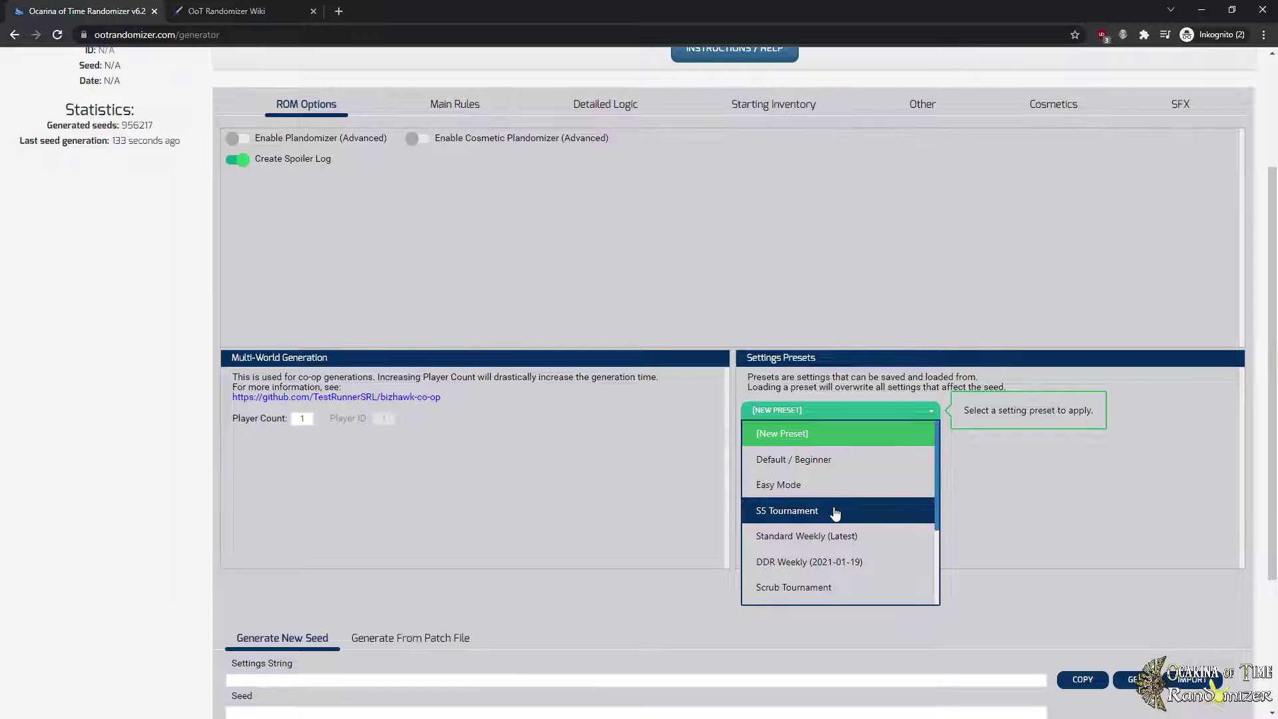
scroll(799, 486, down, 2)
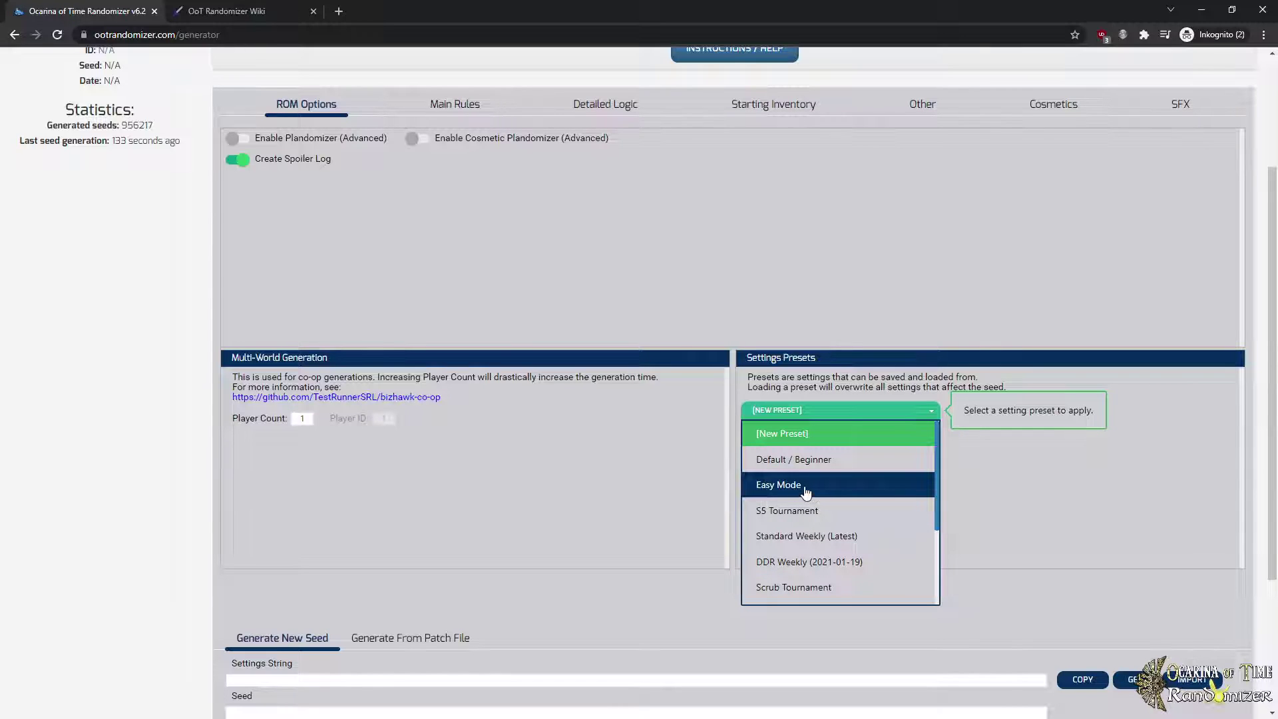
click(888, 491)
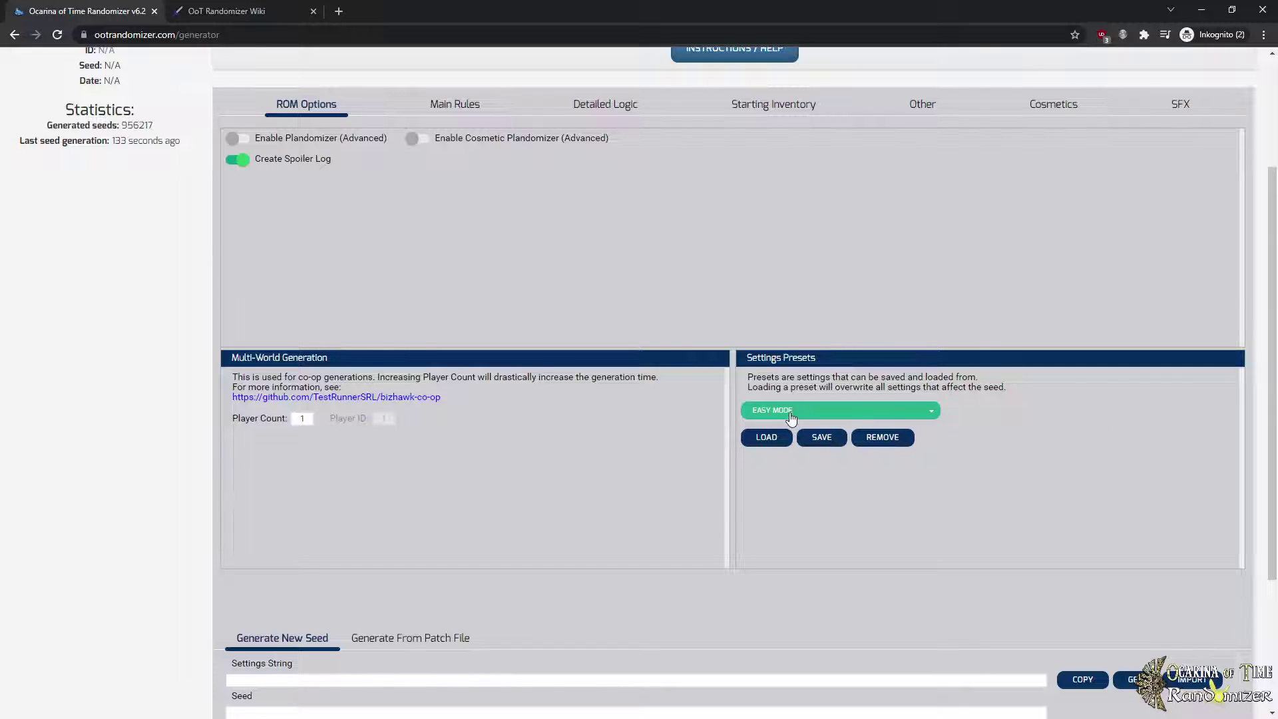
click(763, 439)
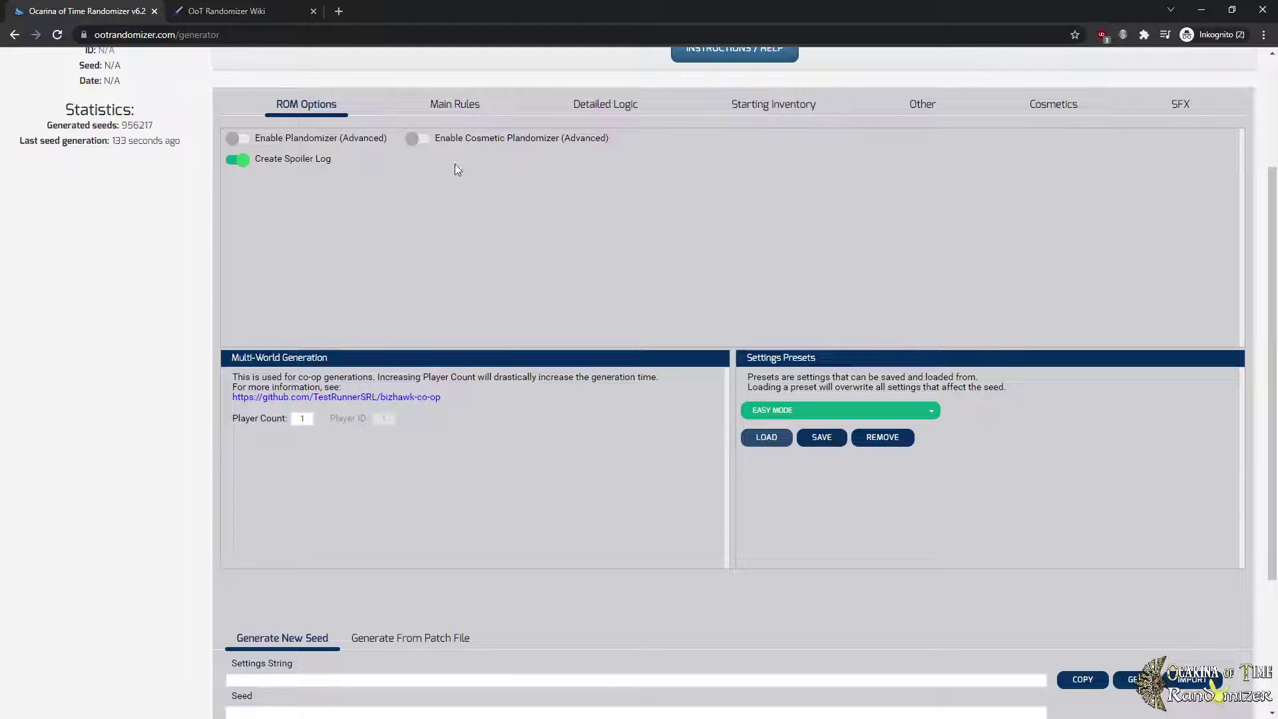
Step: Show the Main Rules settings and review Logic Rules options, keeping Glitchless
click(456, 108)
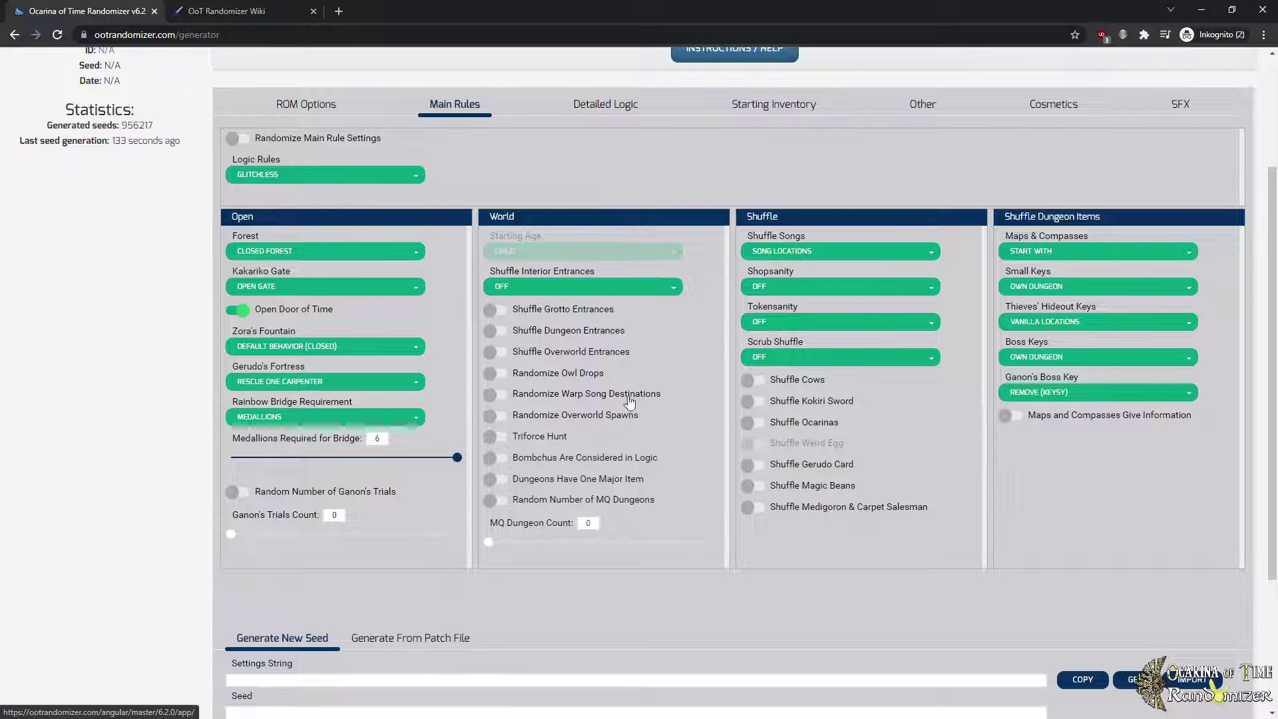
mouse_move(570, 360)
mouse_move(643, 506)
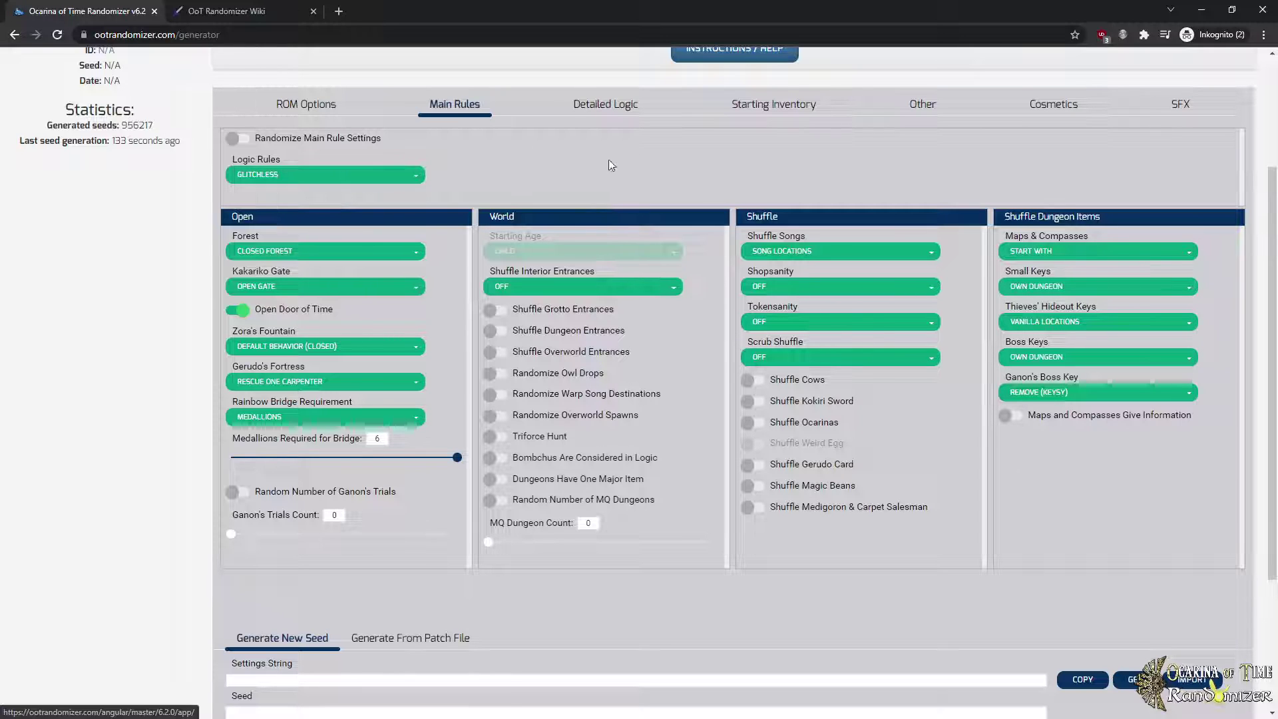
click(377, 176)
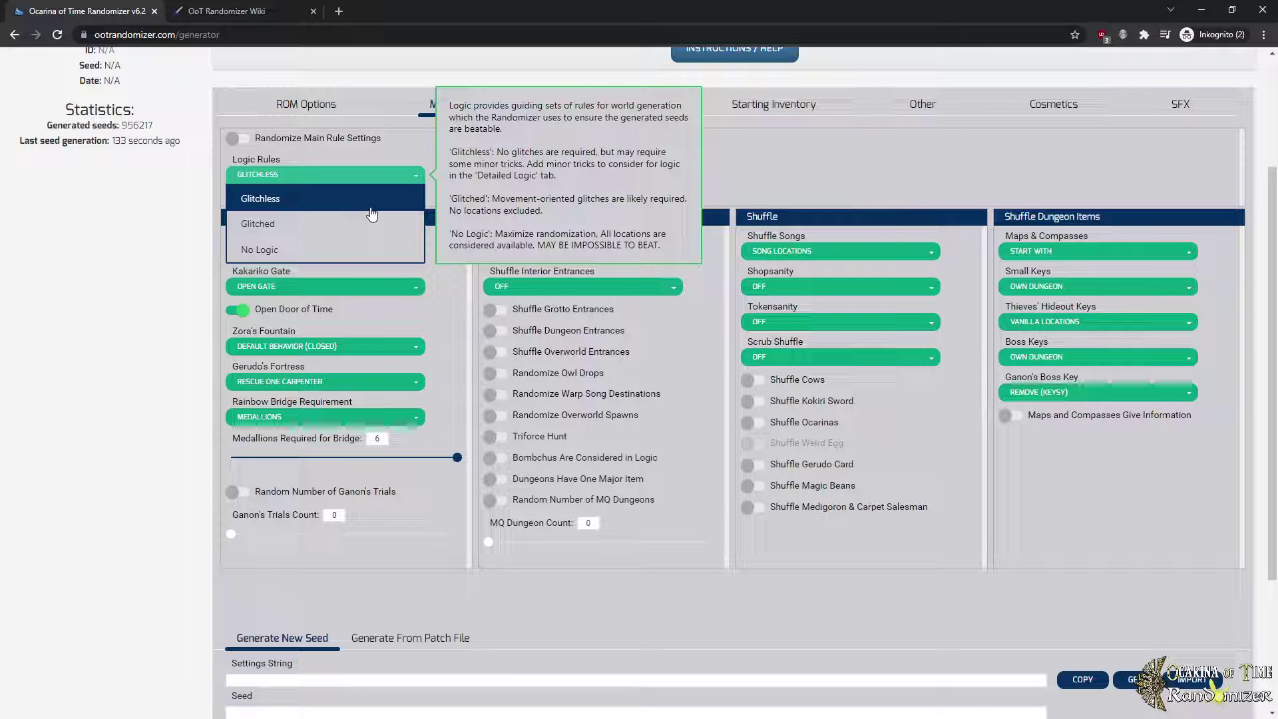
click(399, 178)
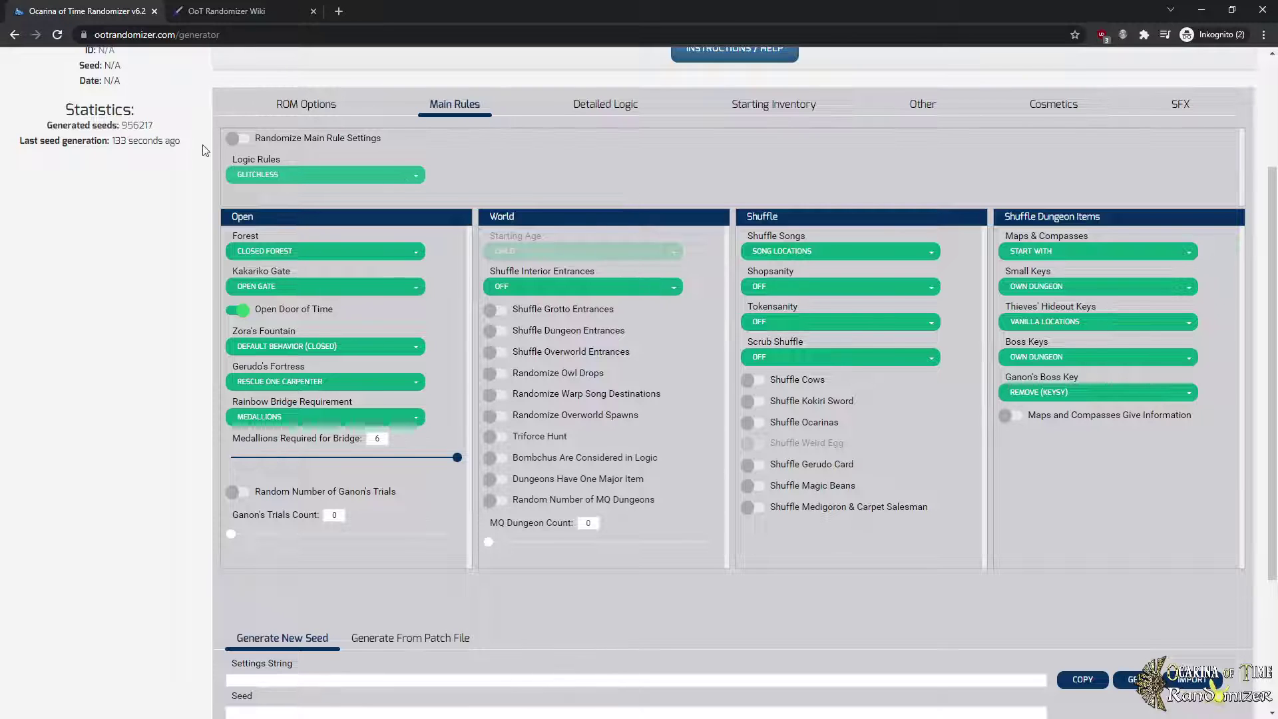
Step: Show the Detailed Logic settings and scroll through the Exclude Locations list
click(608, 105)
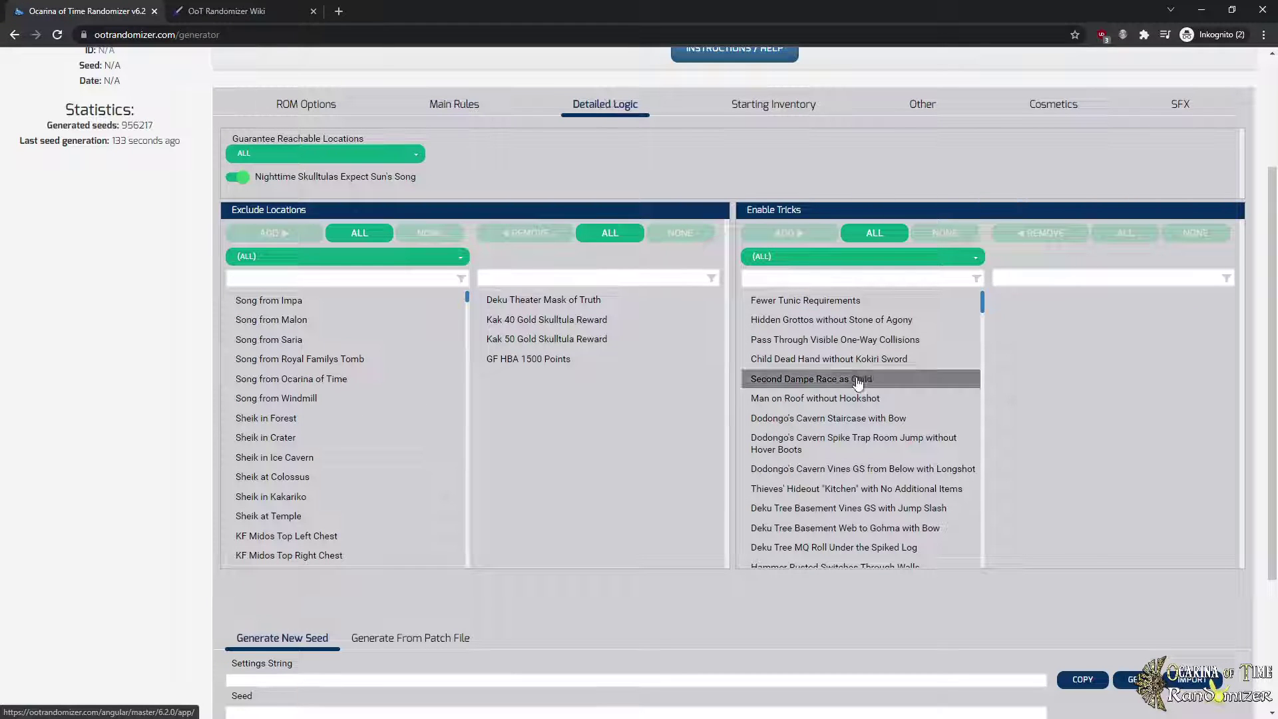
scroll(360, 351, down, 5)
scroll(360, 351, down, 10)
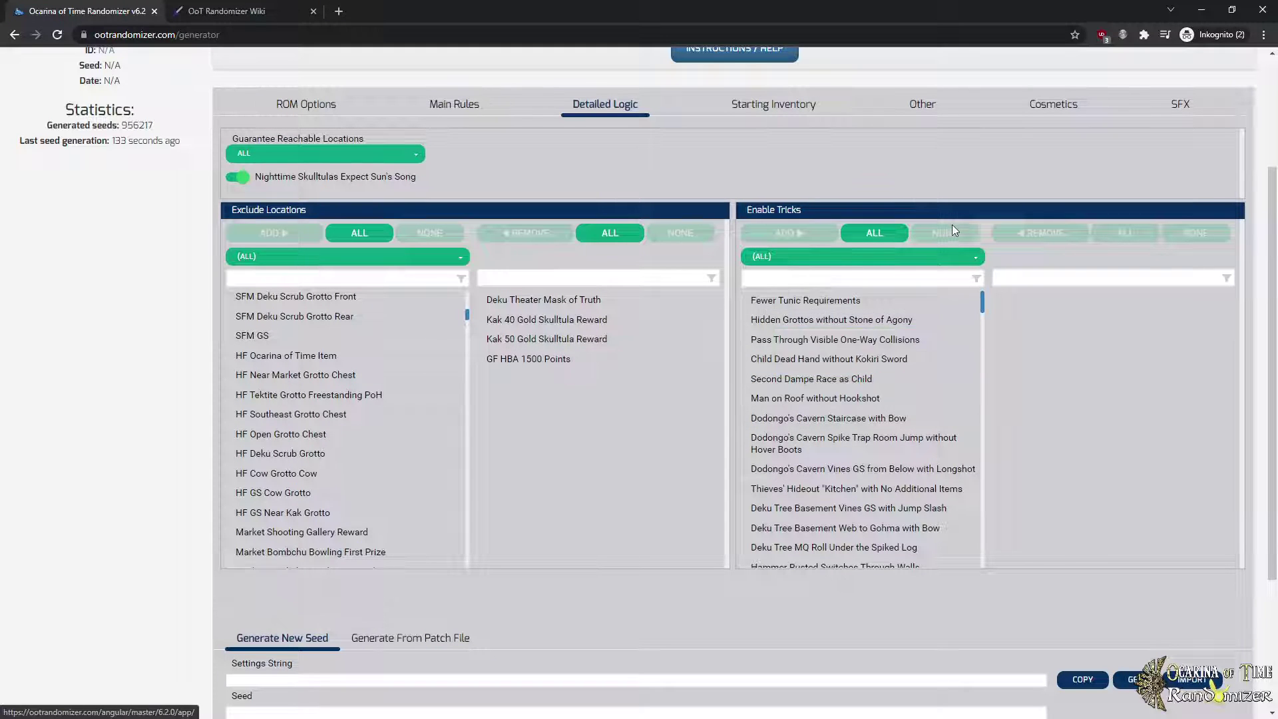
mouse_move(962, 369)
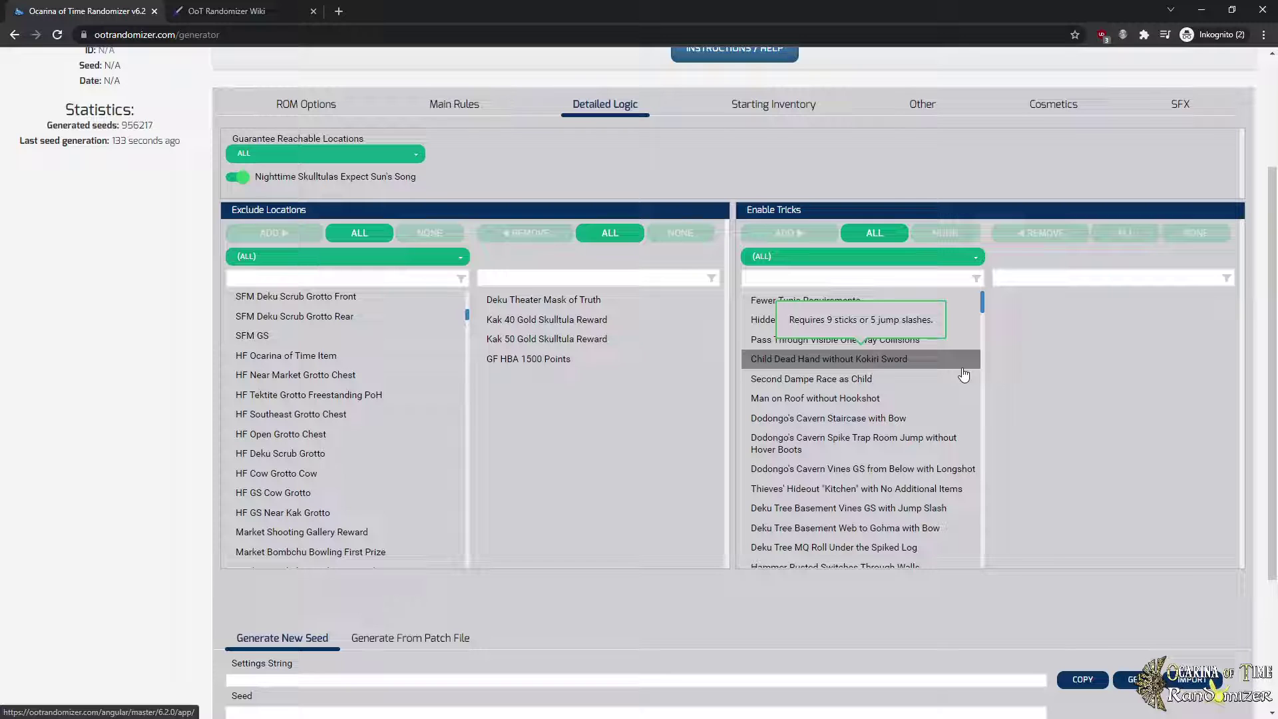
Step: Review the Starting Inventory settings, then show the Other settings group
click(759, 107)
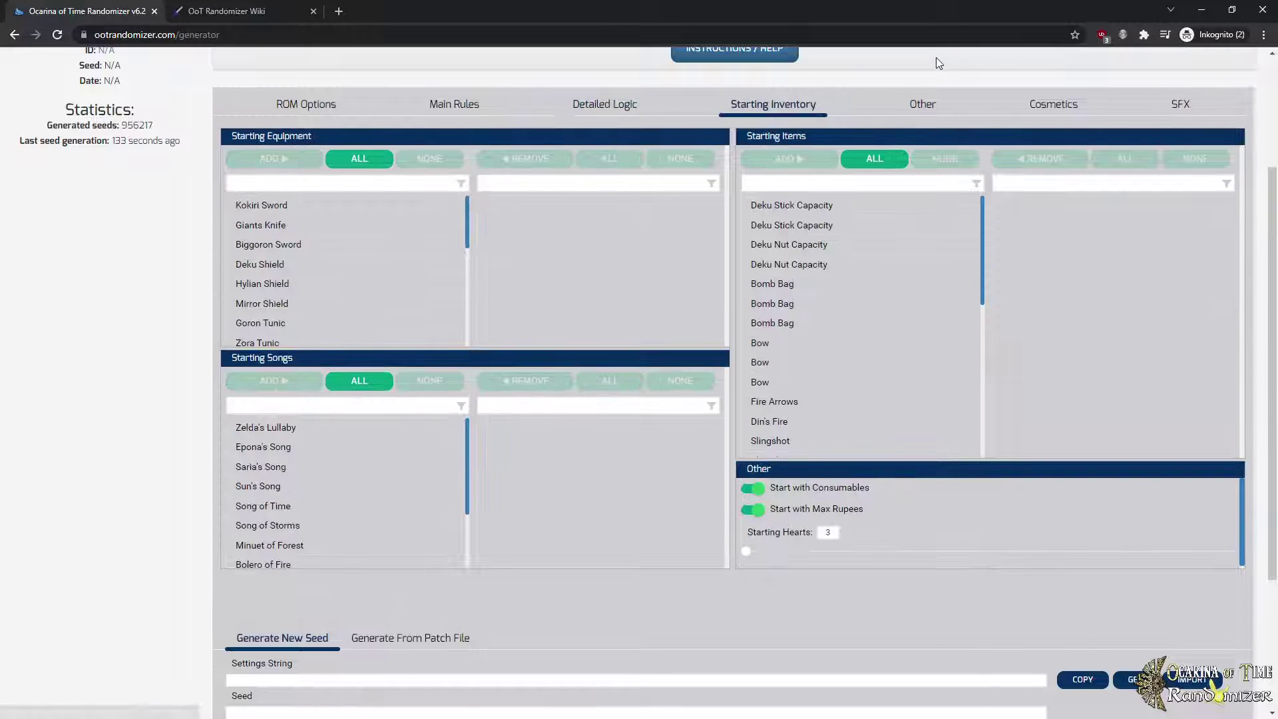
click(929, 108)
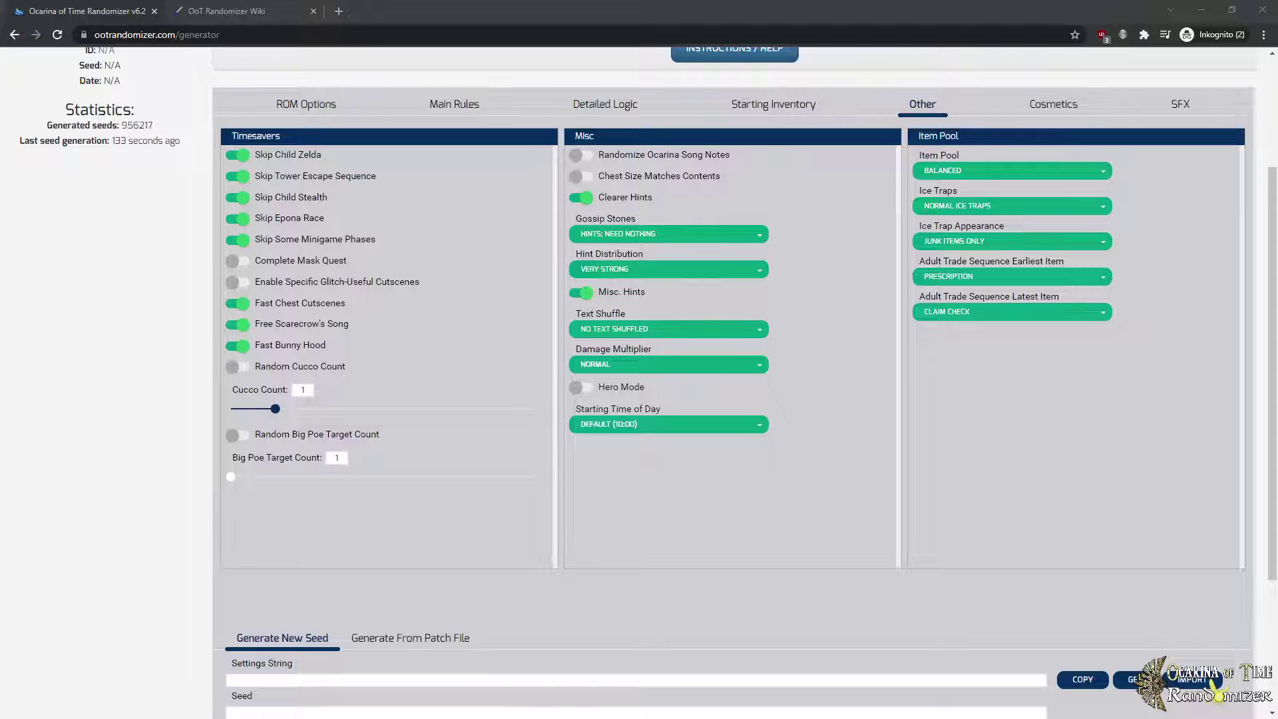
Step: Turn on Randomize All Cosmetics in the Cosmetics settings
click(1057, 104)
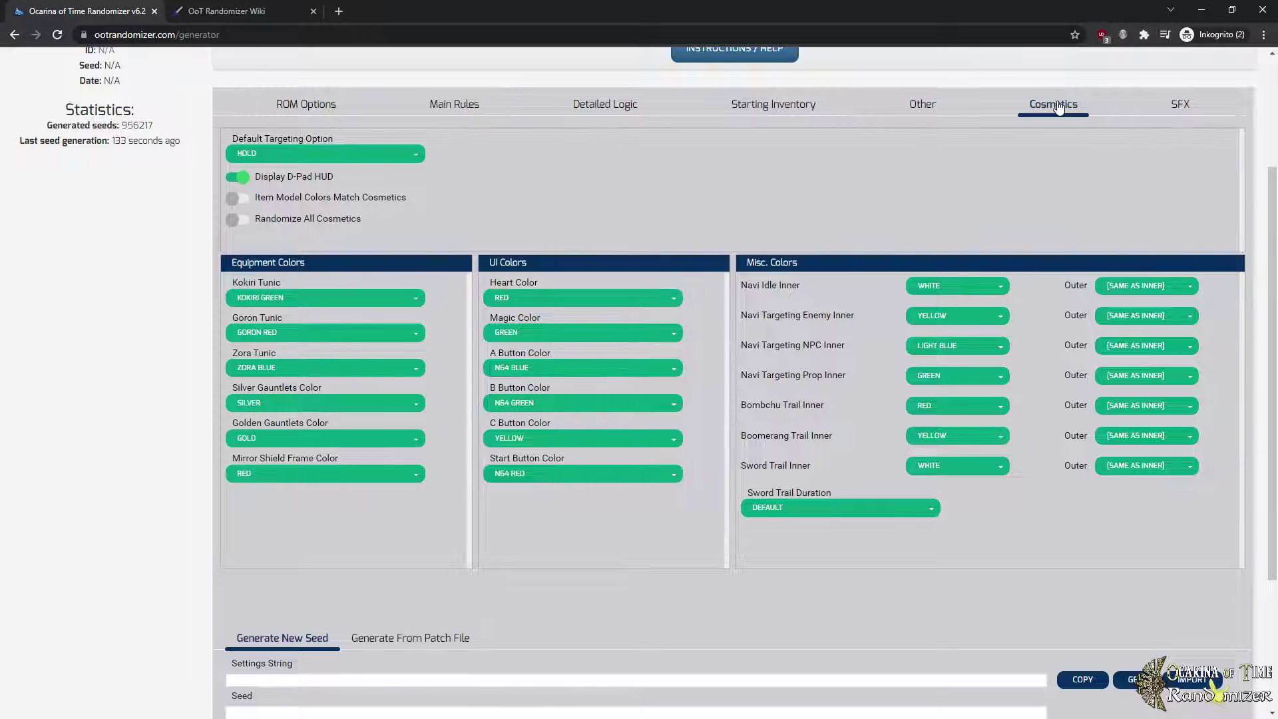
click(237, 219)
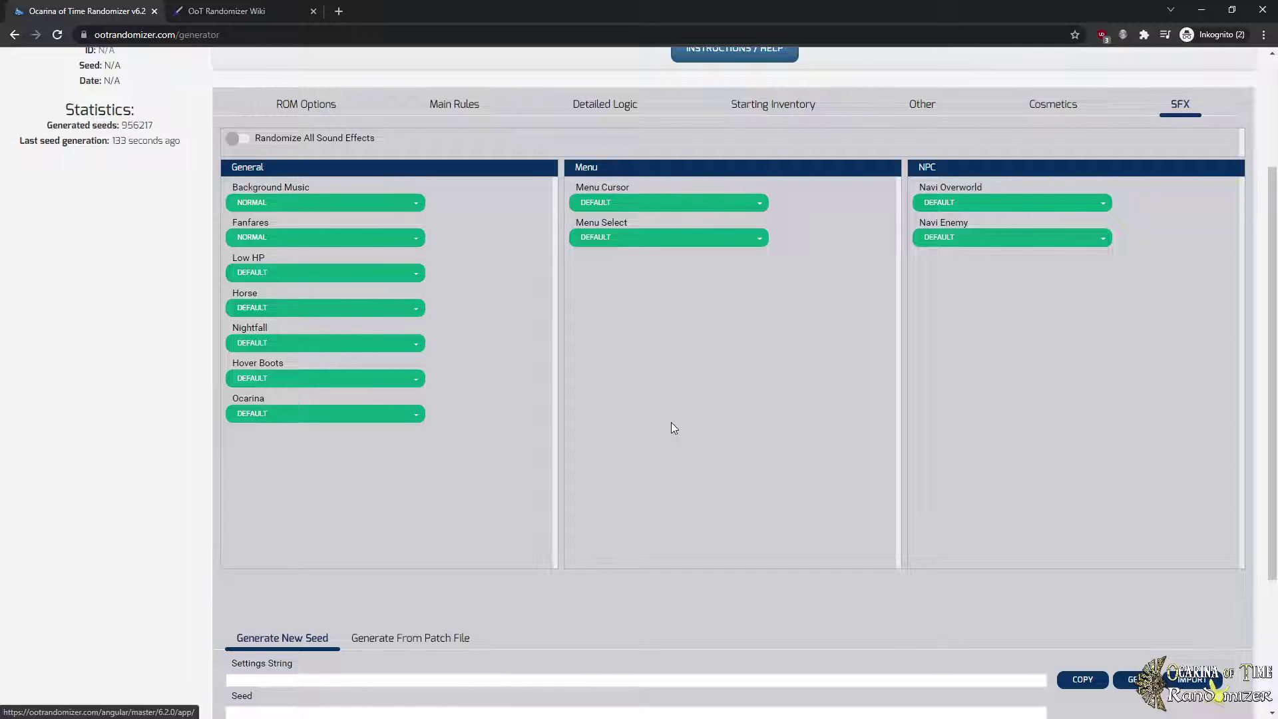
Step: Keep Low HP sound at DEFAULT and set Menu Cursor sound to Fanfare (Medium)
click(379, 269)
click(351, 289)
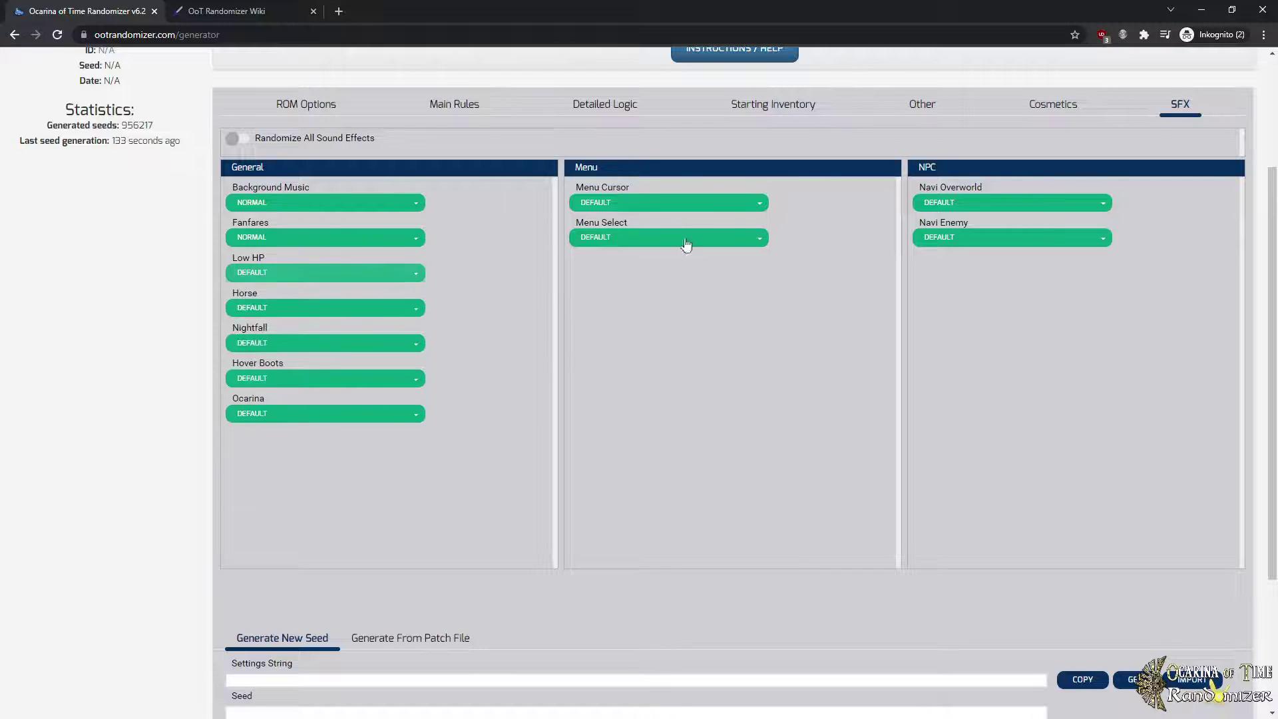
click(699, 205)
scroll(696, 359, down, 1)
scroll(693, 363, down, 7)
scroll(666, 333, up, 3)
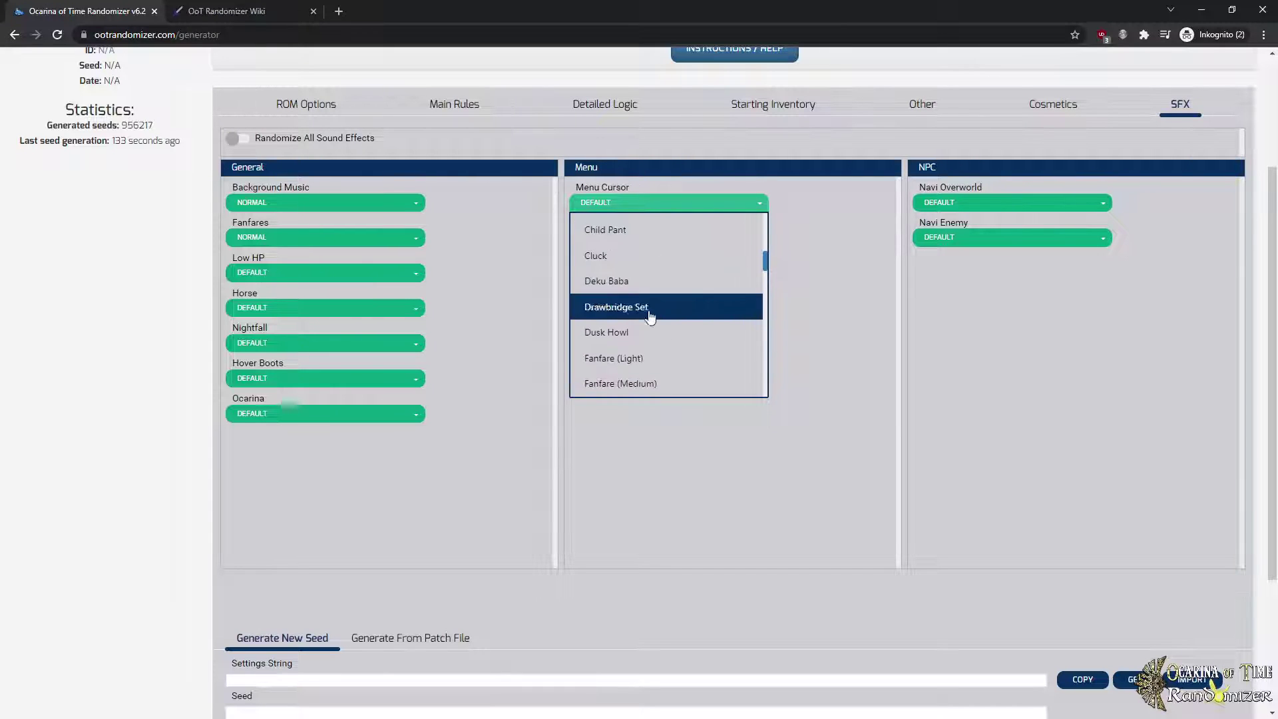
click(638, 383)
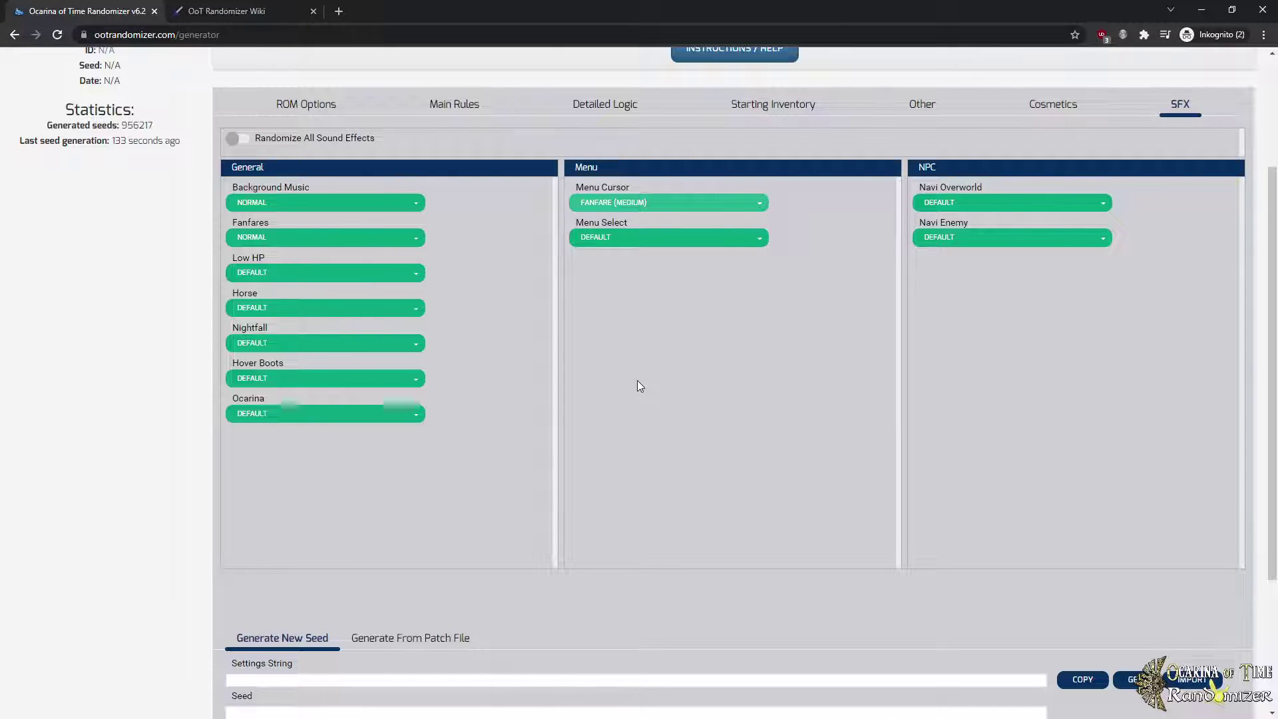
Step: Scroll to the page bottom and generate a seed with GENERATE SEED!
scroll(987, 434, down, 3)
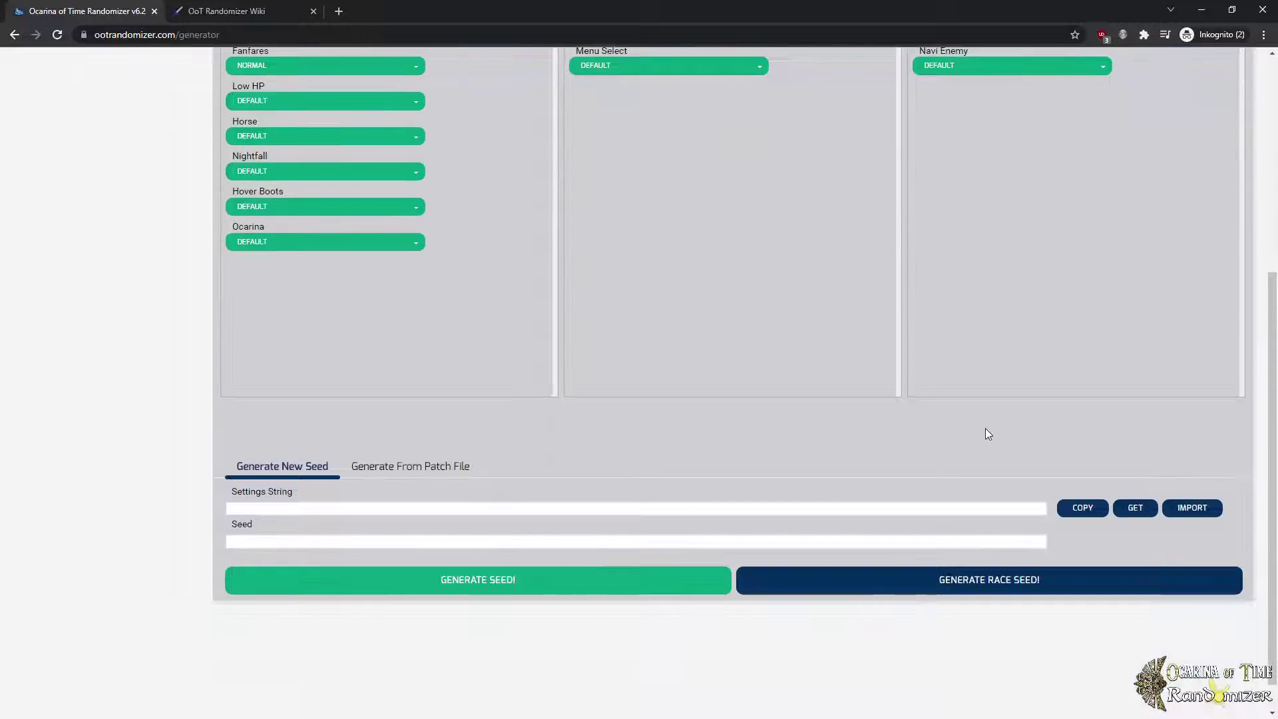
scroll(987, 434, down, 1)
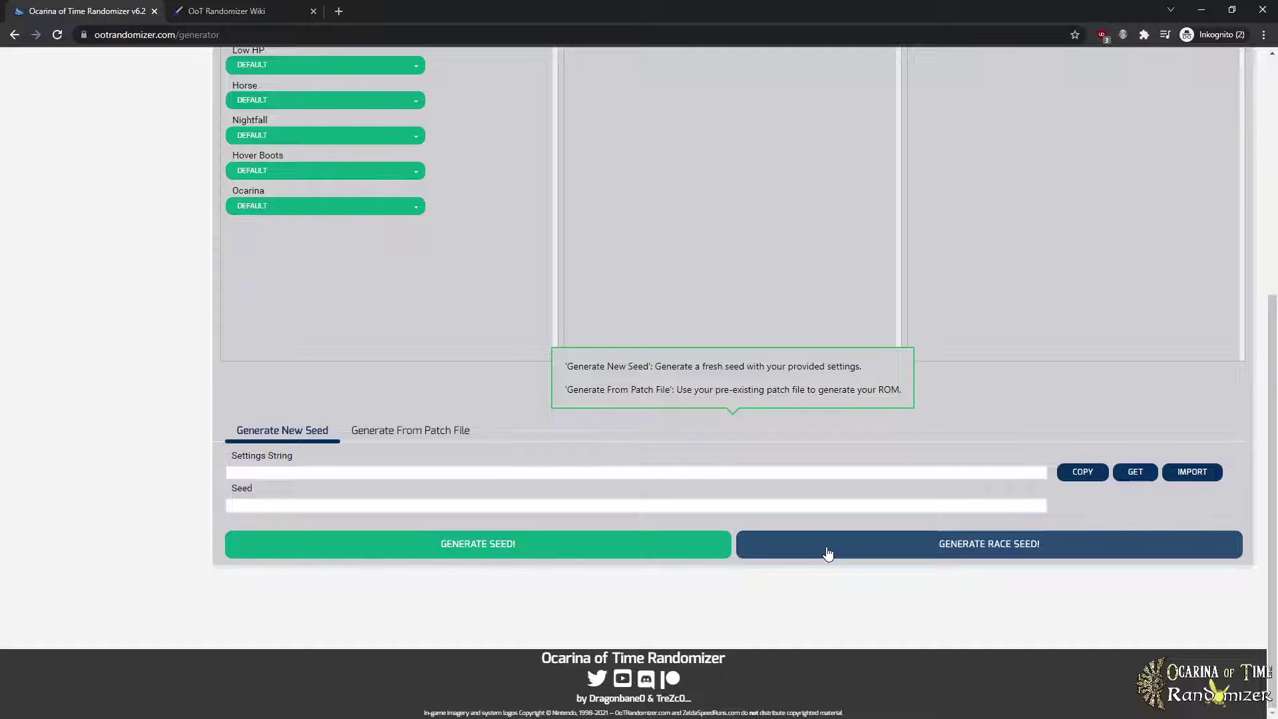
click(515, 551)
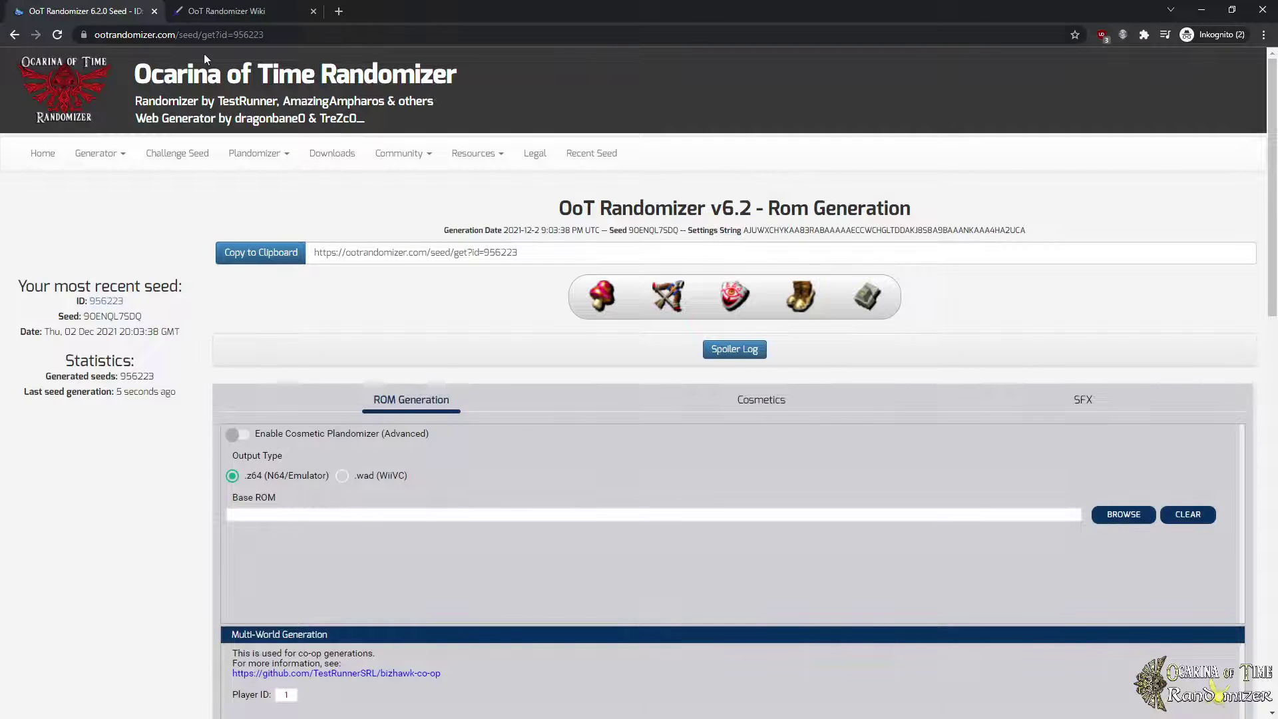
Step: Highlight the 'seed/get?' part of the seed page's address, then deselect it
click(193, 35)
drag(209, 36, 219, 38)
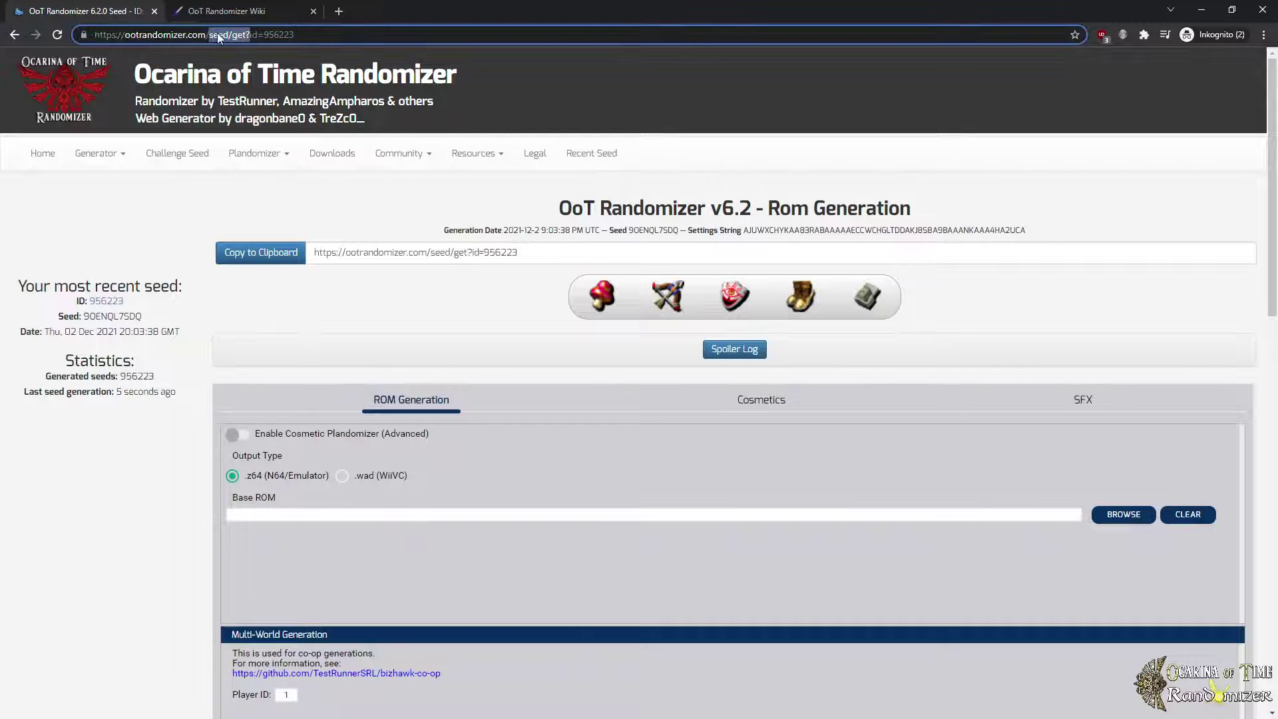
click(289, 385)
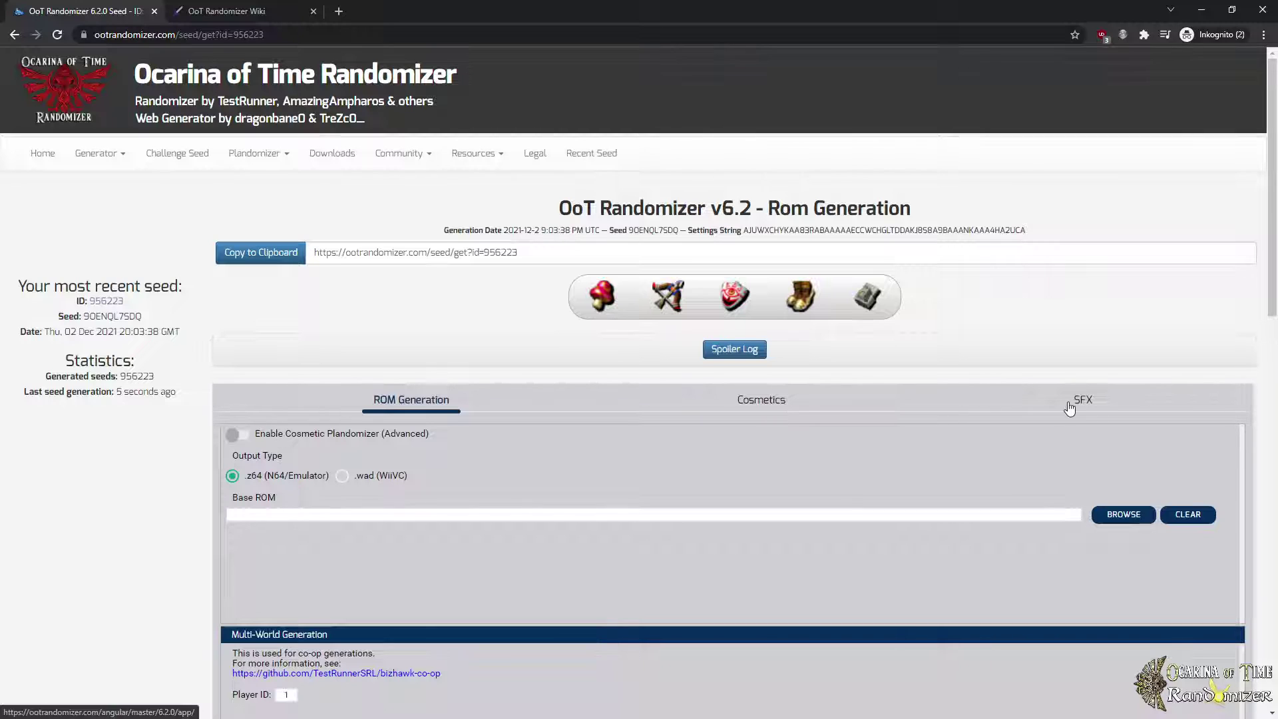
click(792, 407)
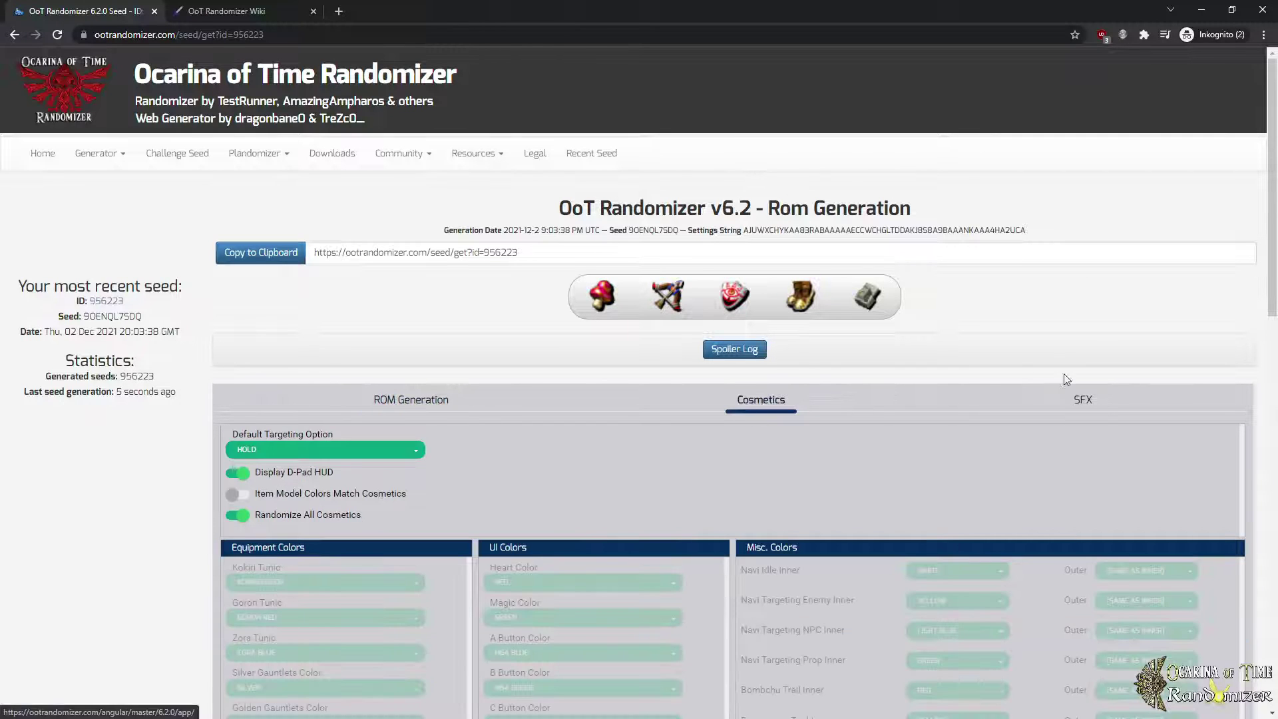
click(1039, 405)
click(763, 398)
scroll(759, 386, down, 3)
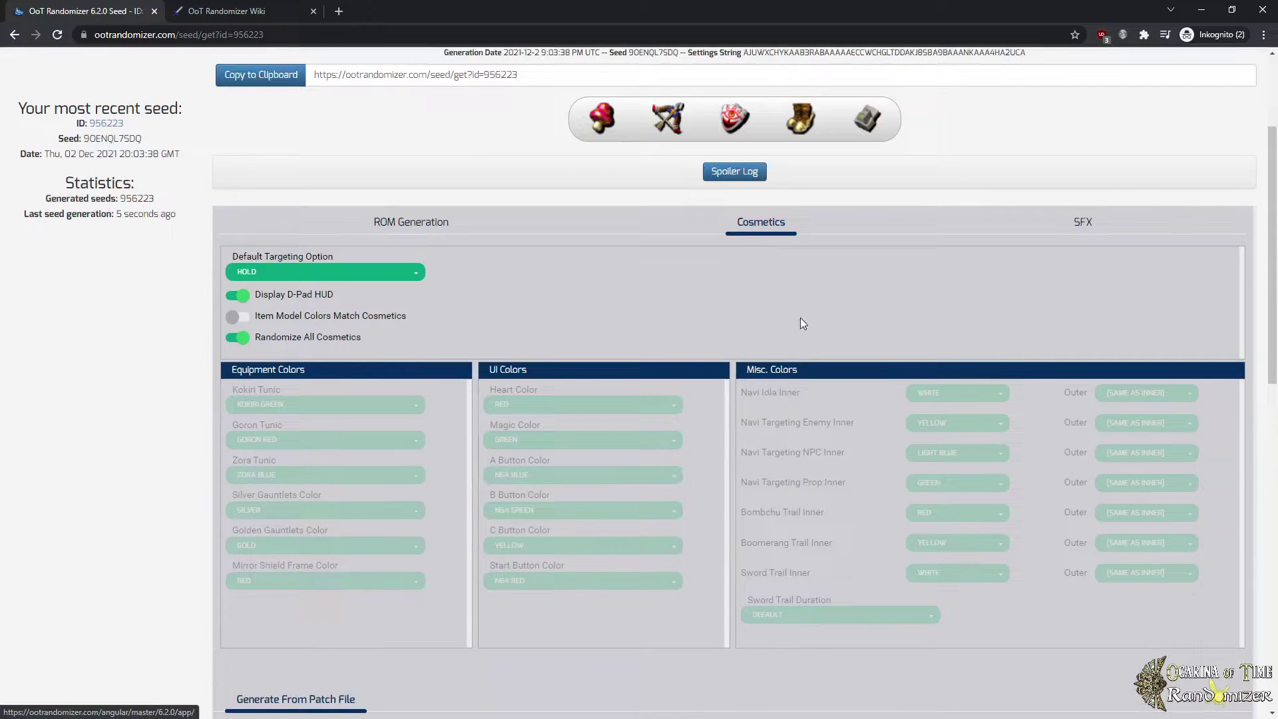
scroll(804, 315, down, 3)
scroll(806, 316, up, 3)
click(427, 225)
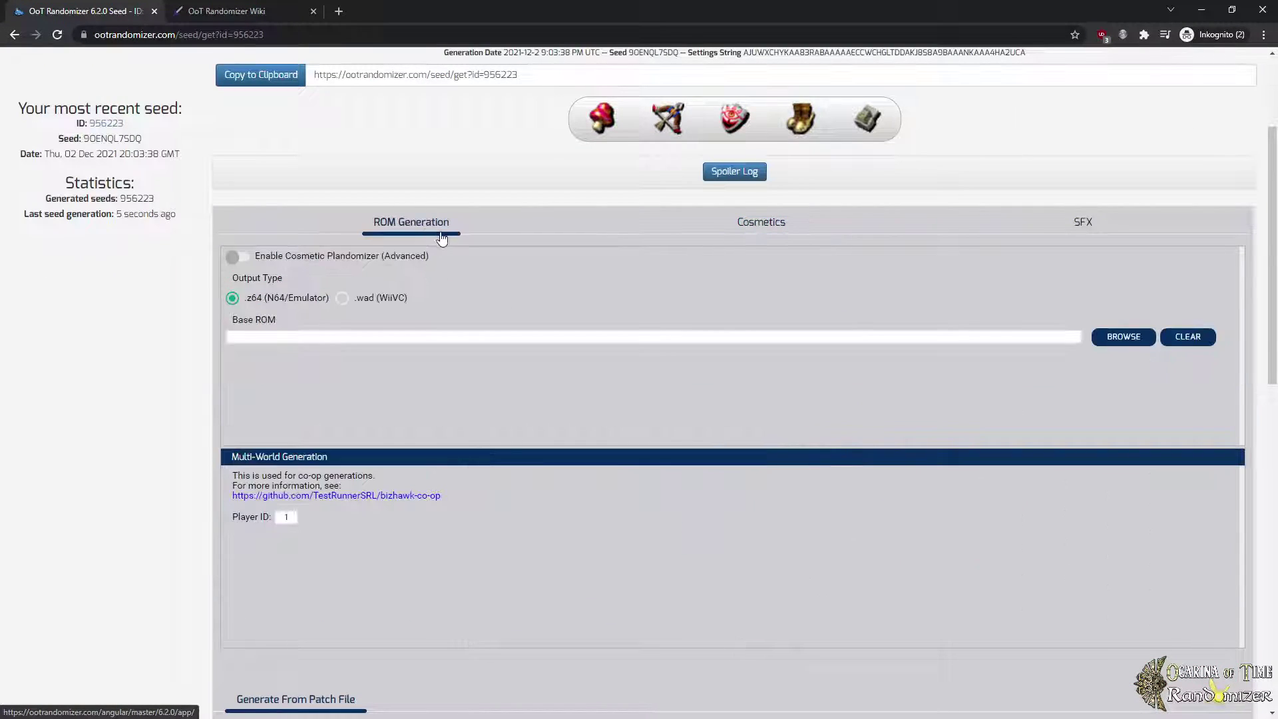
click(343, 300)
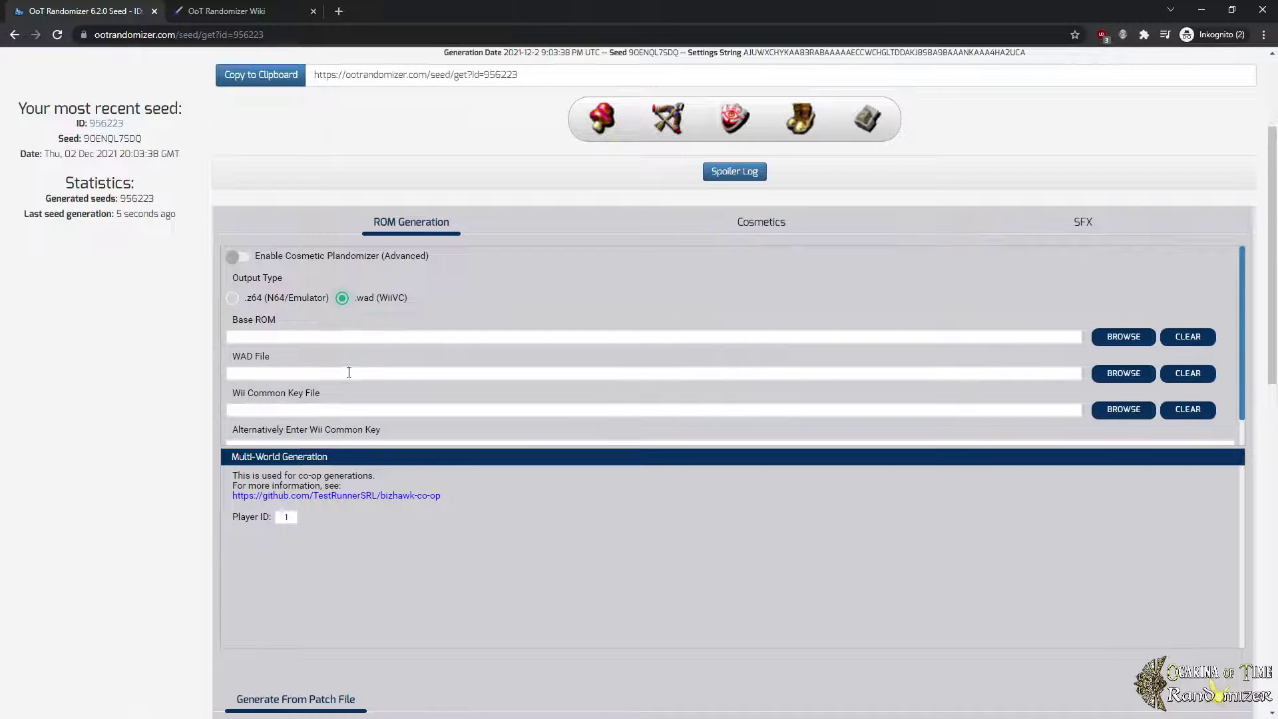
click(232, 297)
scroll(803, 206, up, 3)
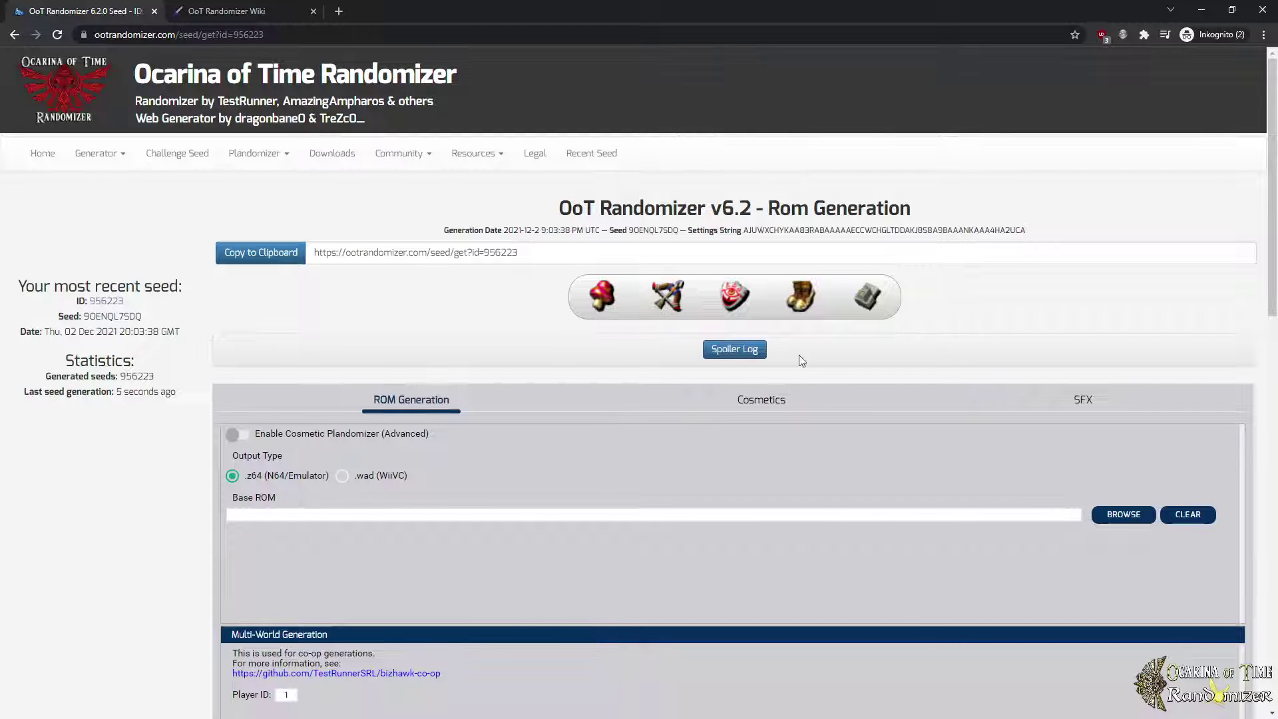
Step: Open the spoiler log's Overworld listing and highlight KF Midos Top Left Chest's Rupees (20)
click(716, 348)
scroll(471, 541, down, 5)
scroll(472, 542, up, 3)
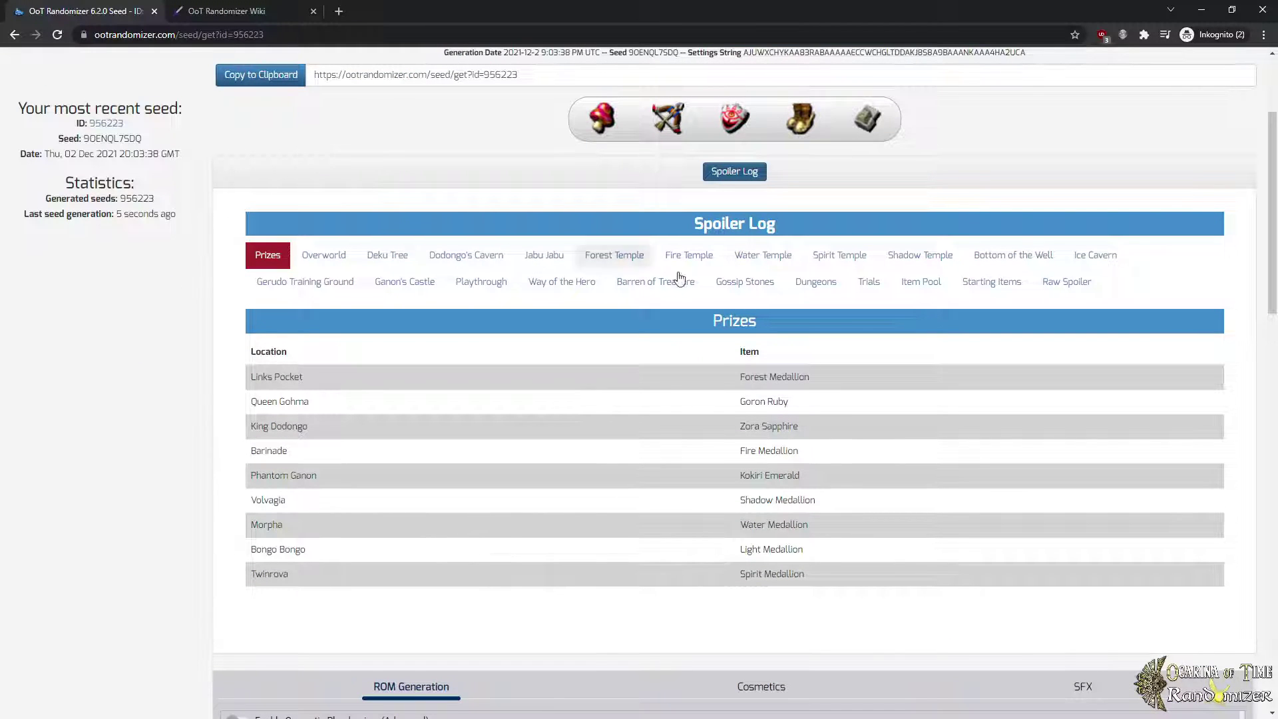
click(324, 255)
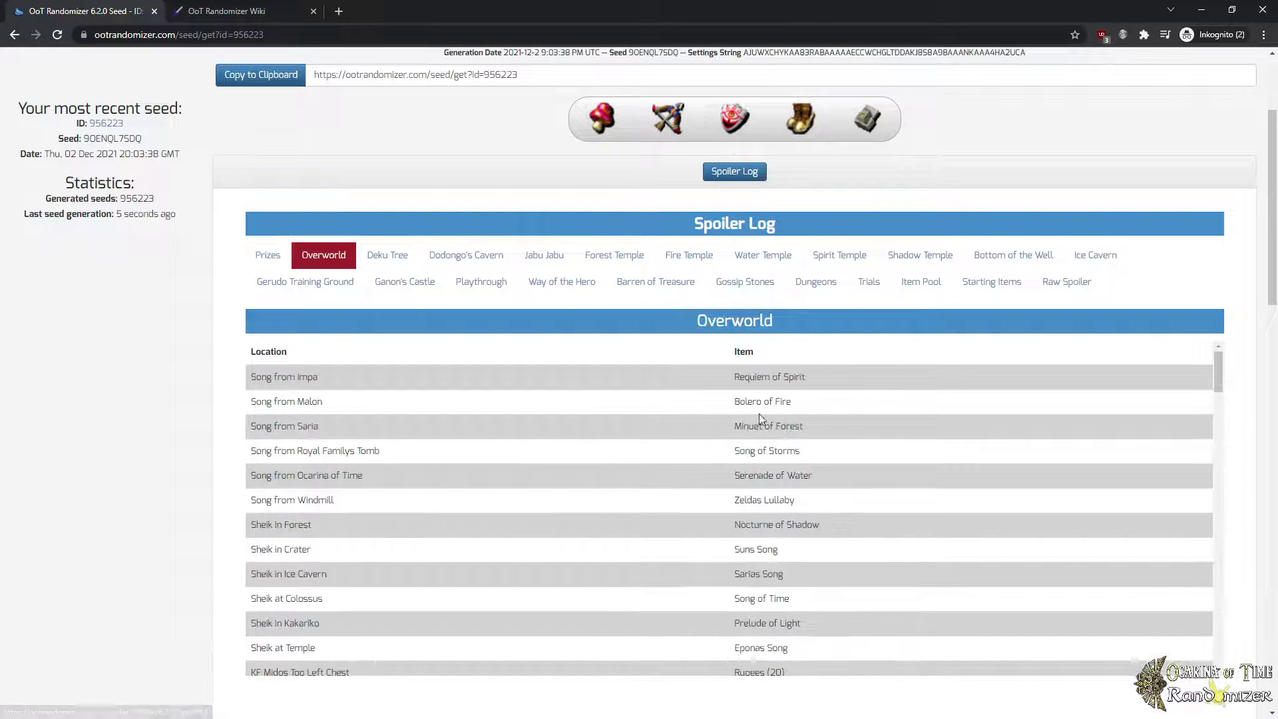
scroll(684, 528, down, 3)
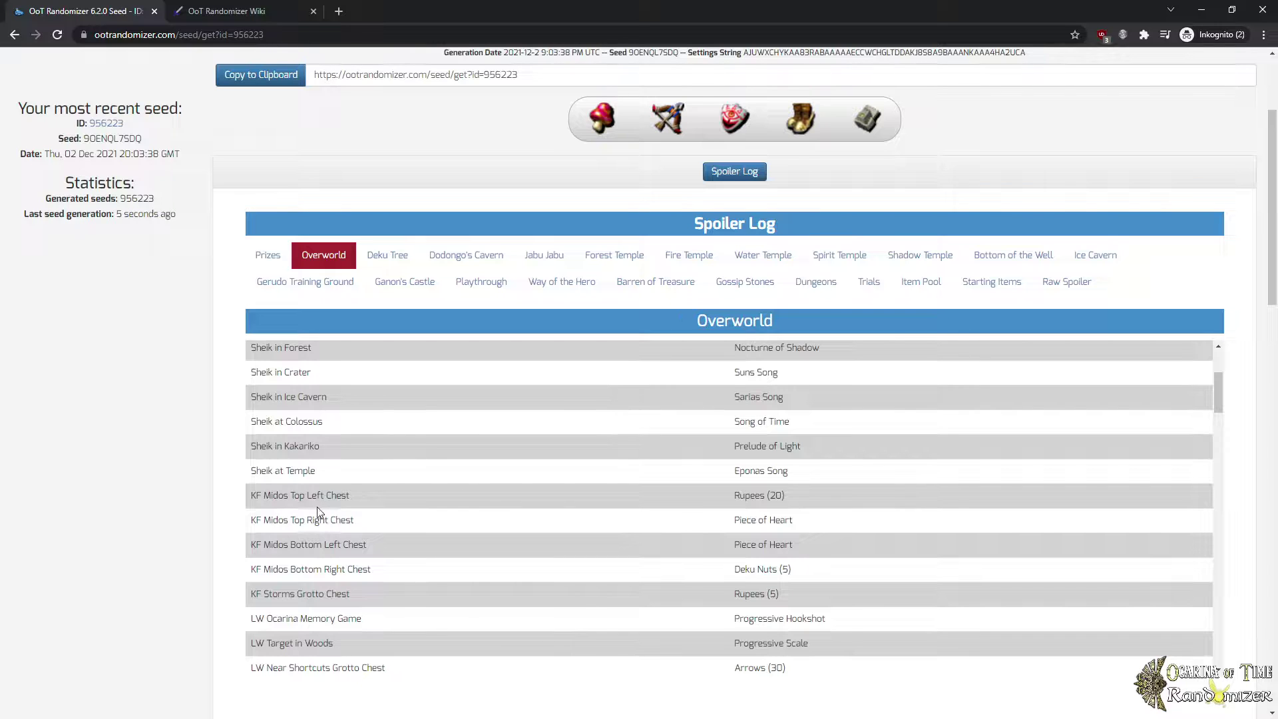
triple_click(265, 496)
drag(796, 493, 732, 498)
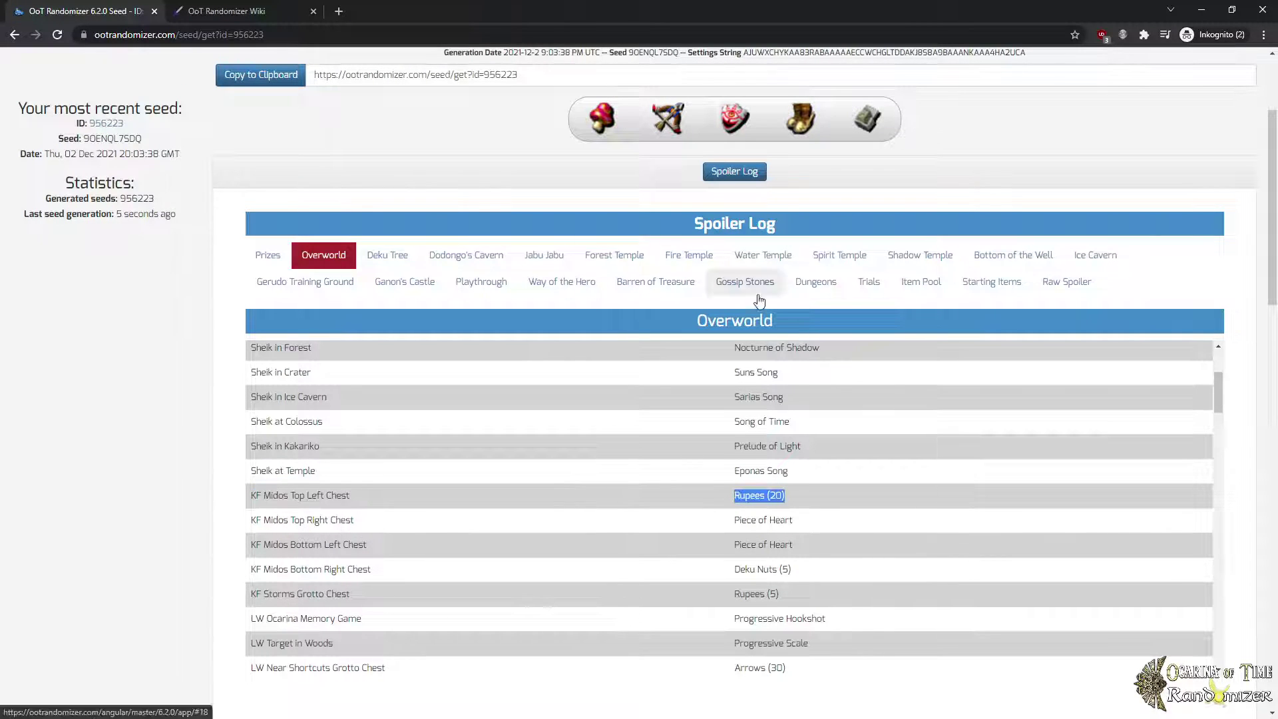
Step: Browse the spoiler log's Playthrough, Way of the Hero and Prizes listings
click(464, 292)
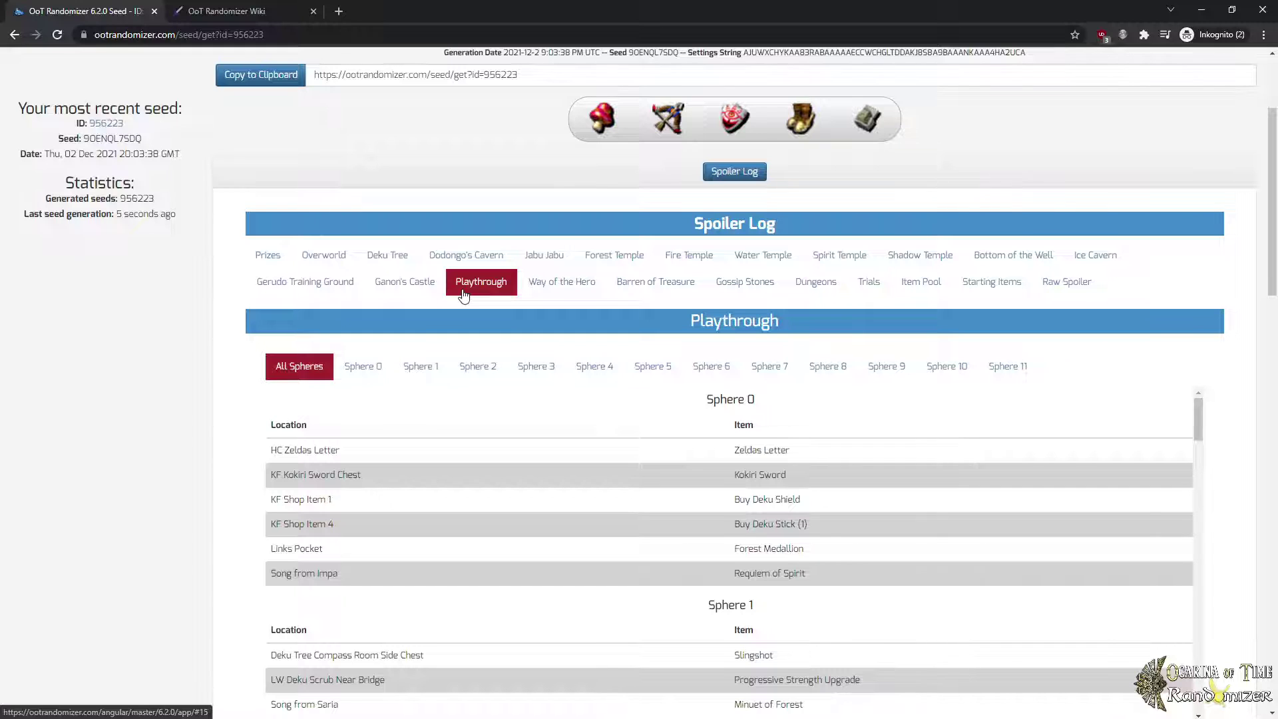
click(558, 293)
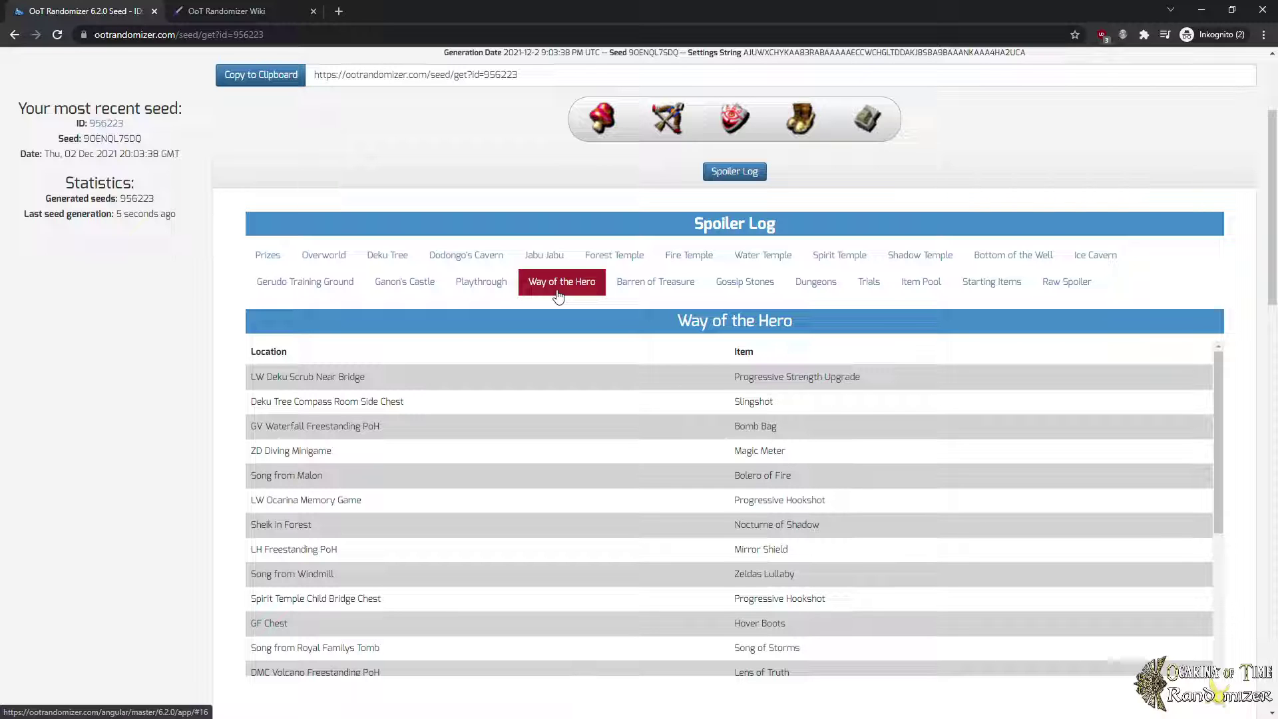
click(268, 255)
scroll(405, 206, down, 7)
scroll(433, 212, down, 1)
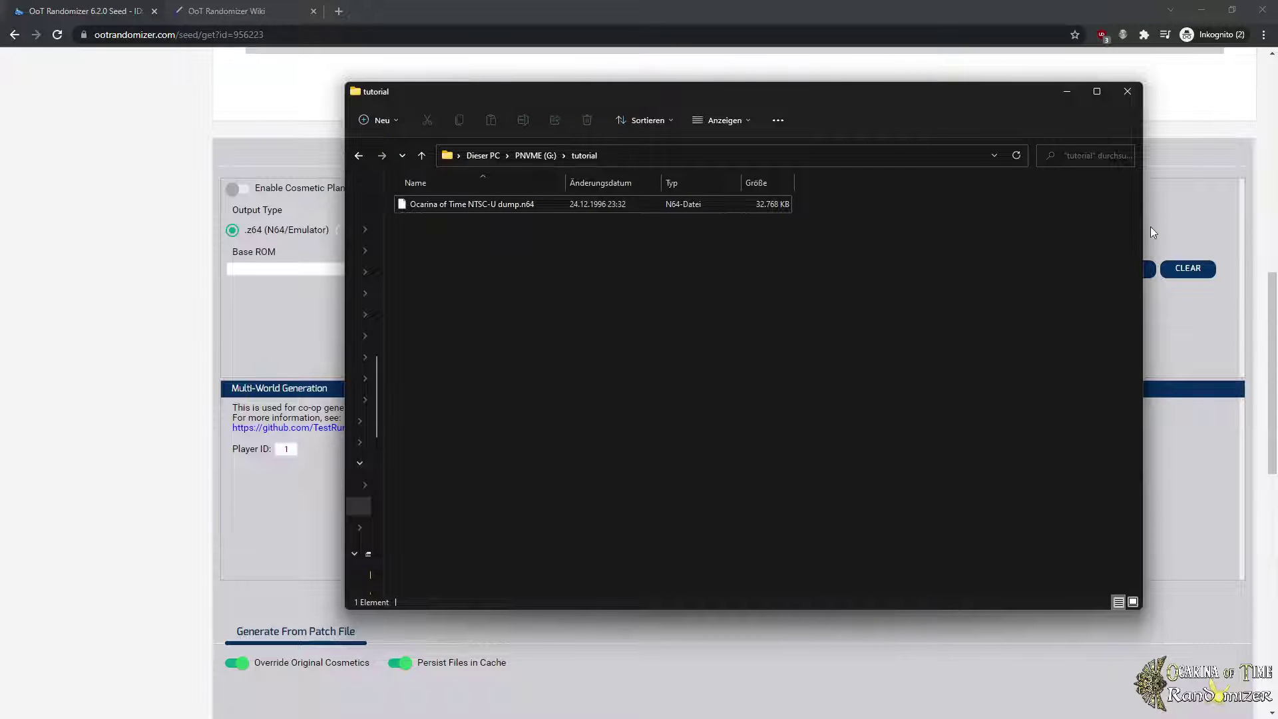
Step: Load the Ocarina of Time NTSC-U dump as the Base ROM and patch it with the seed
drag(1146, 223, 776, 229)
drag(525, 95, 996, 125)
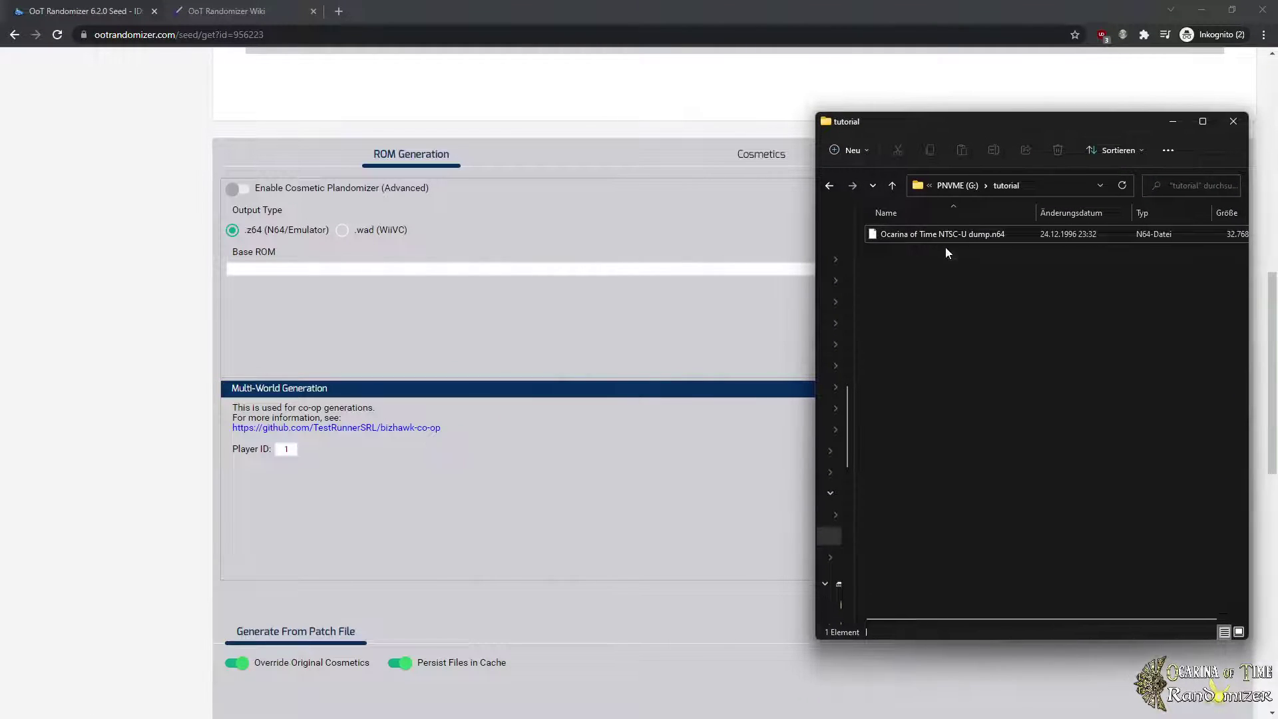
drag(948, 235, 575, 267)
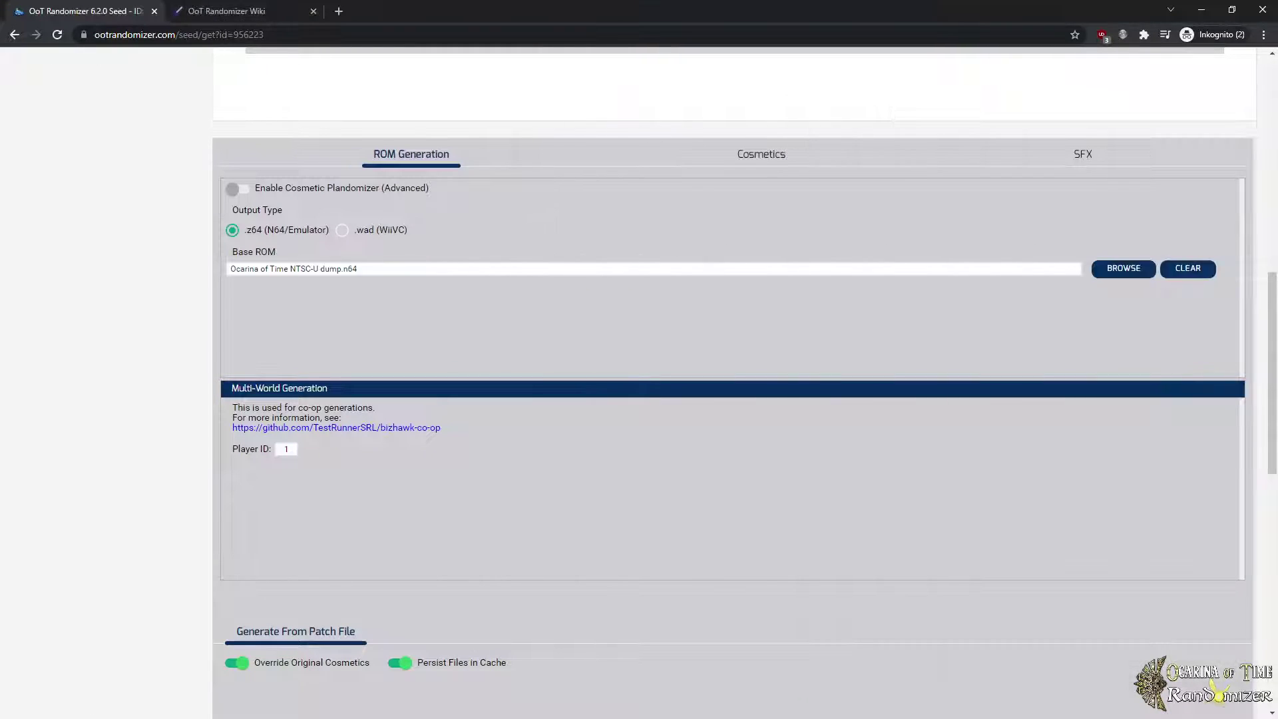
scroll(836, 368, down, 3)
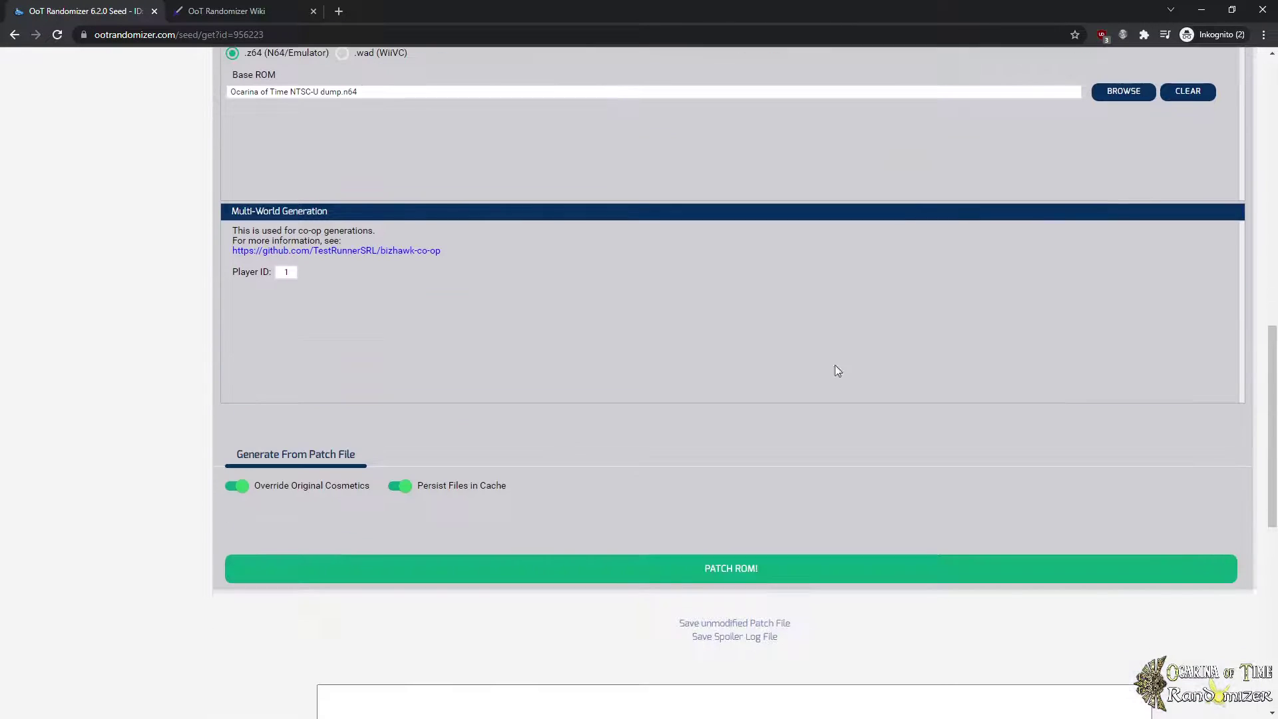
click(605, 568)
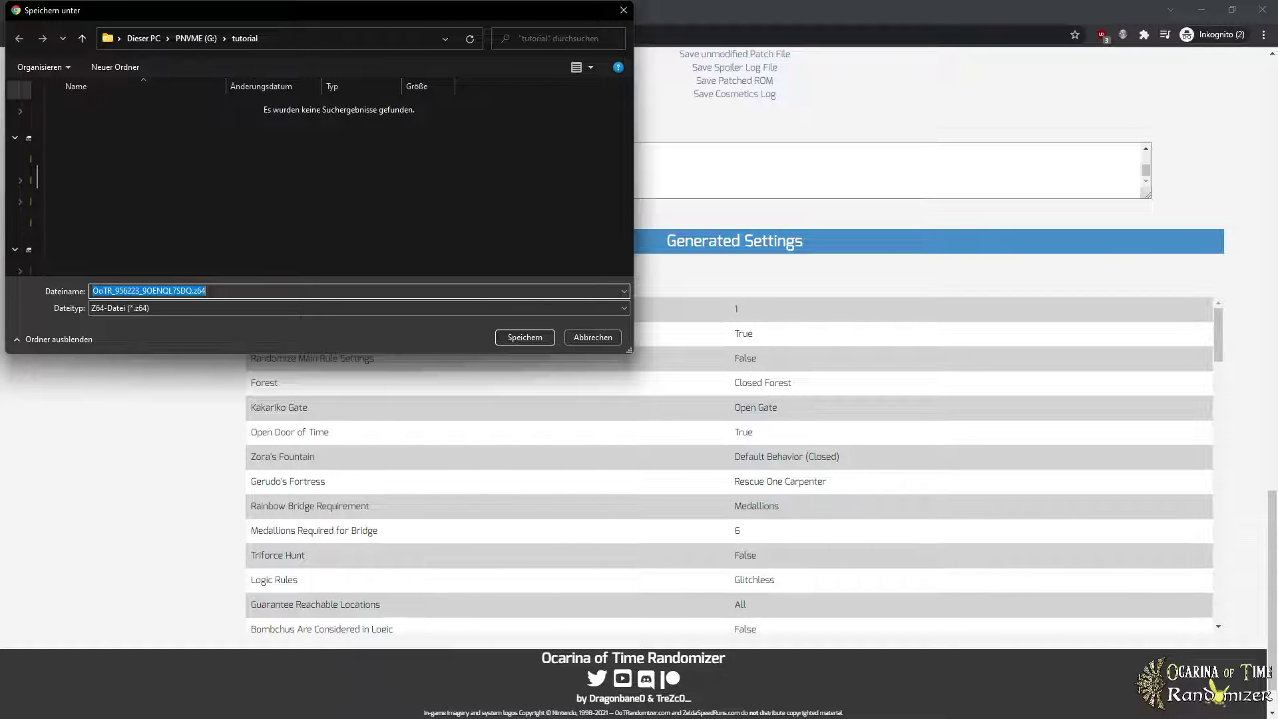
Step: Check the seed in the file name OoTR_956223_9OENQL7SDQ.z64 and save it to the tutorial folder
drag(386, 10, 610, 141)
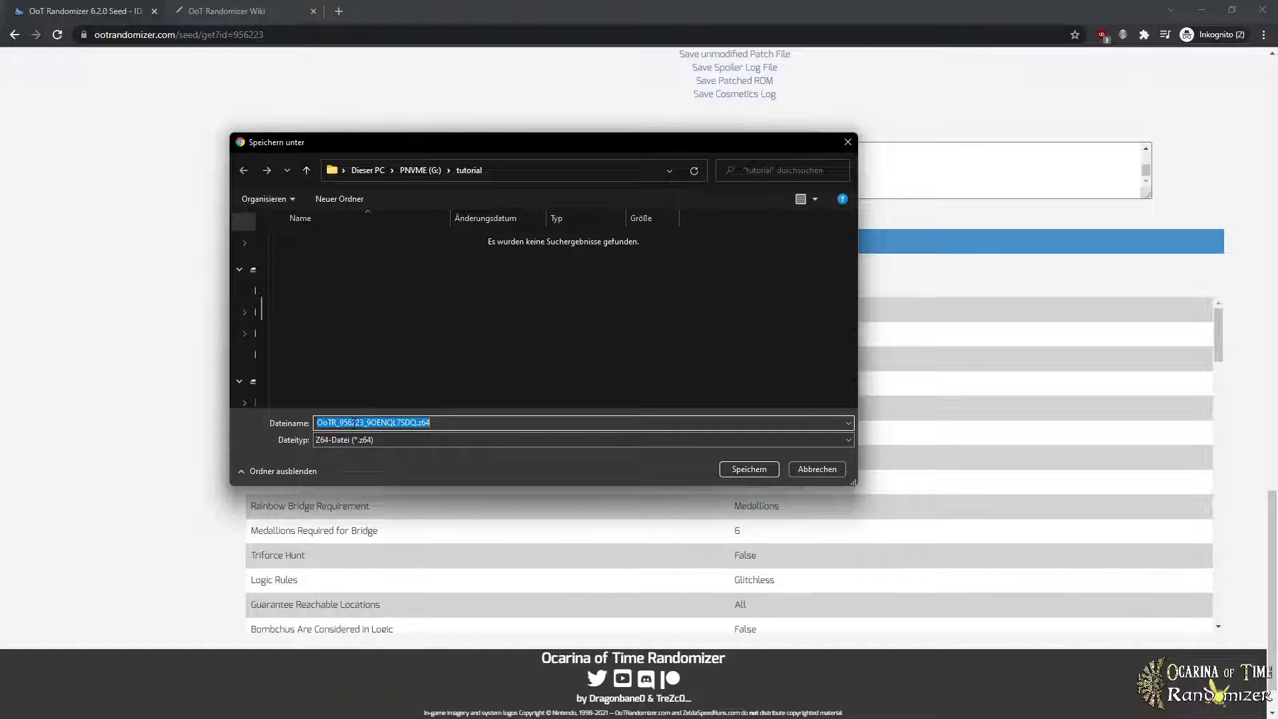
drag(368, 422, 337, 423)
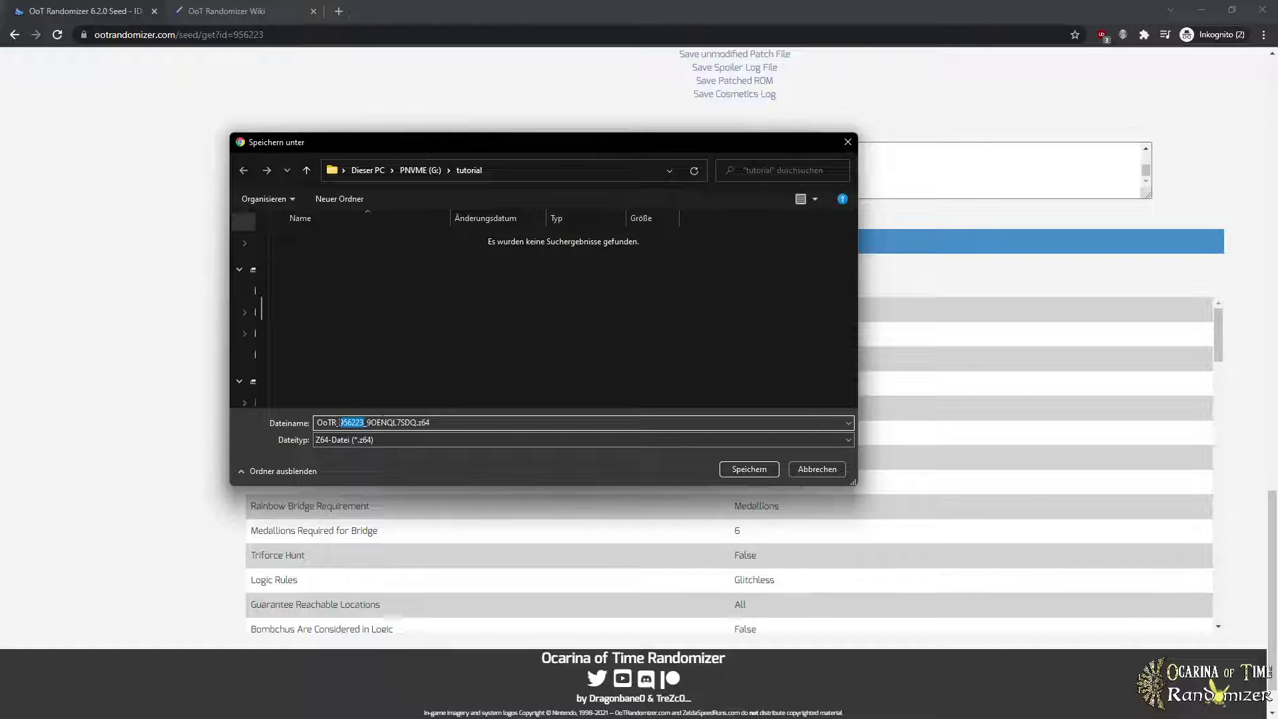
click(414, 422)
drag(416, 423, 367, 422)
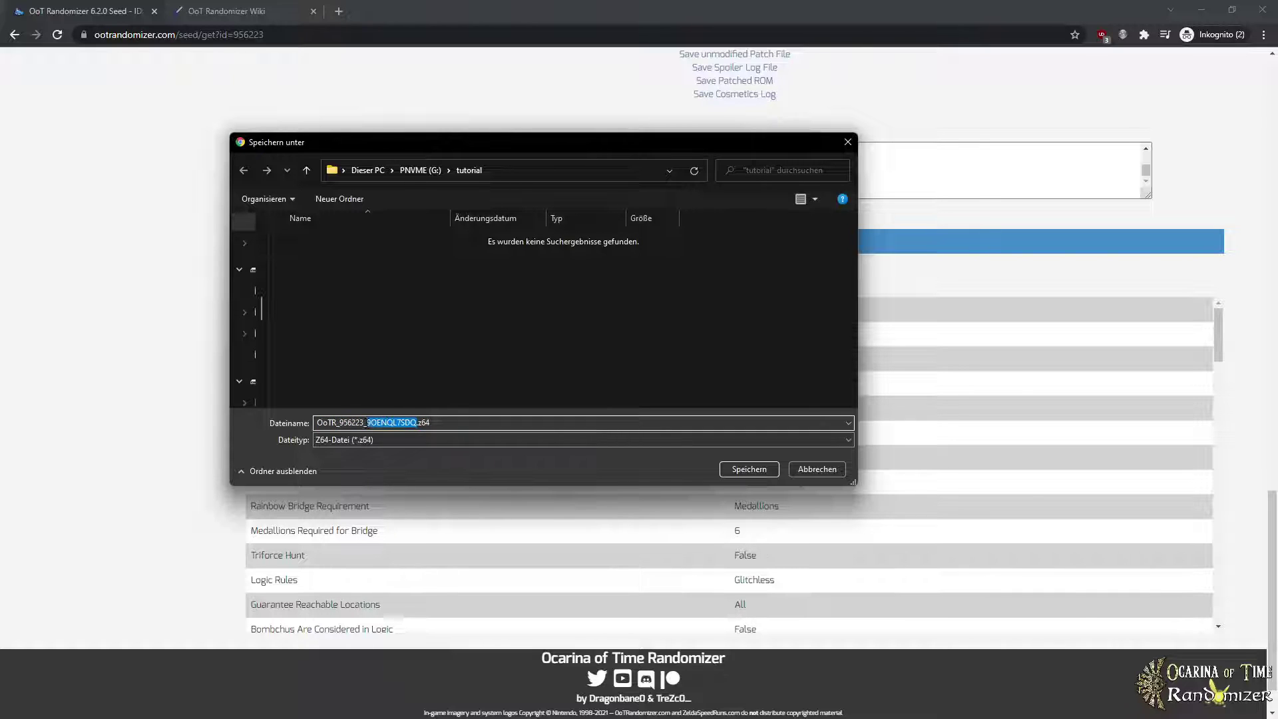
click(451, 422)
click(764, 470)
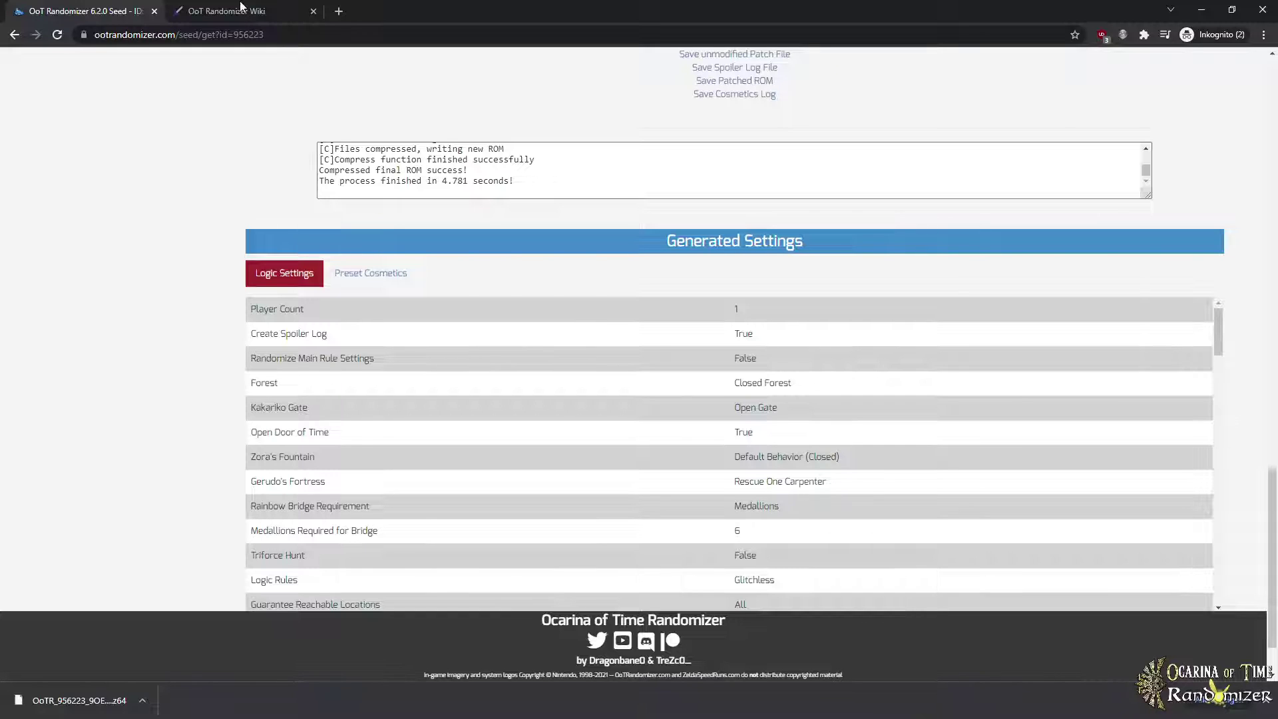
Step: On the OoT Randomizer Wiki, go to the Emulator Setup section of the Setup guide
click(212, 12)
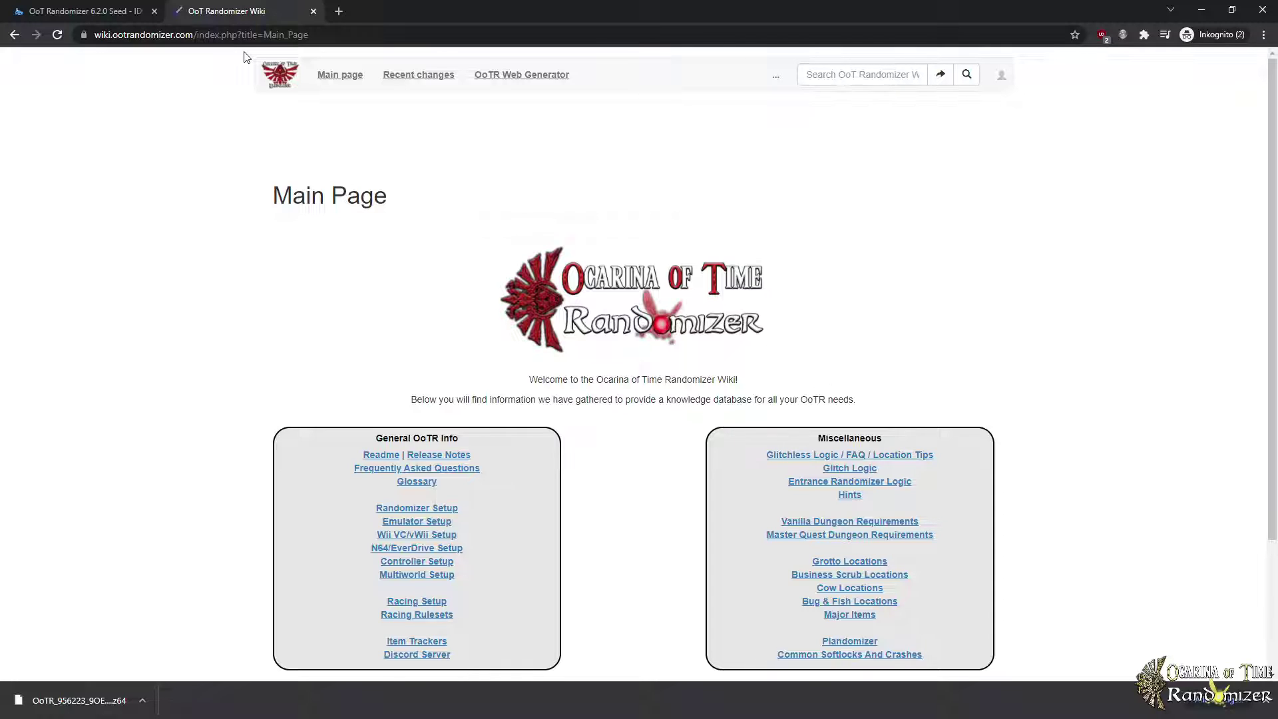
click(431, 525)
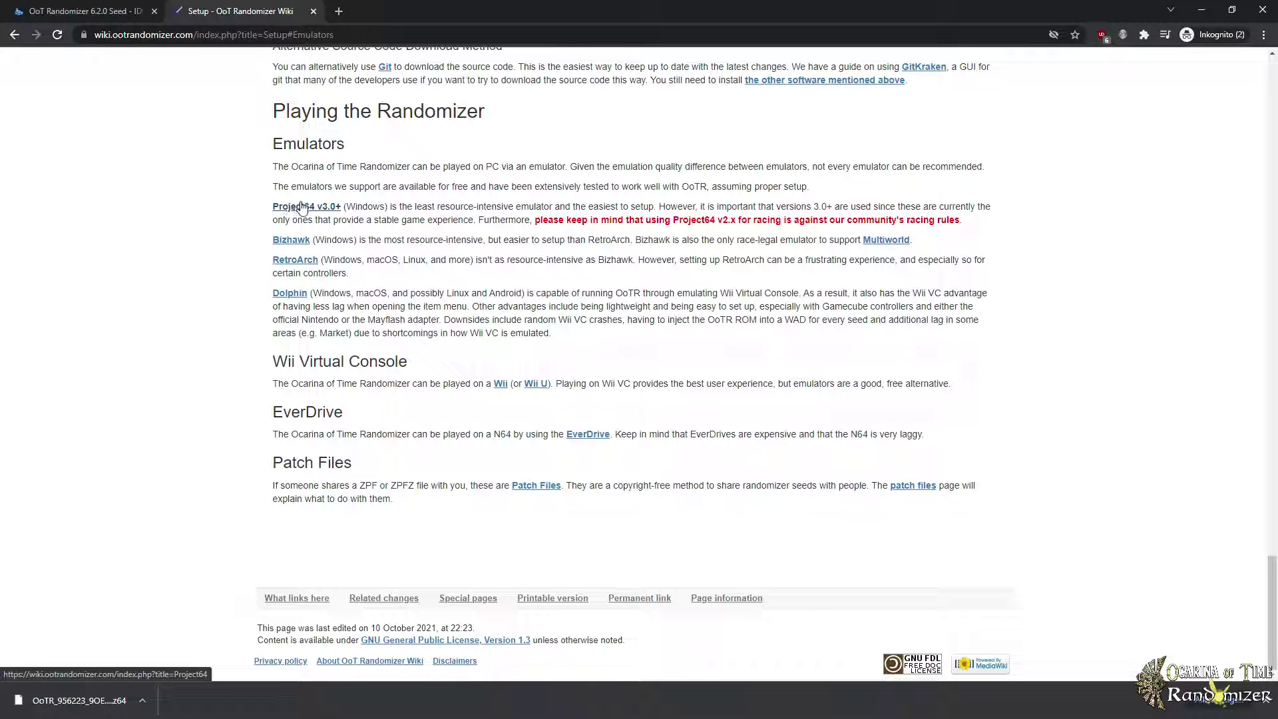
Step: Read the wiki's Project64 v3.0+ article and follow its Download Project64 link
click(298, 208)
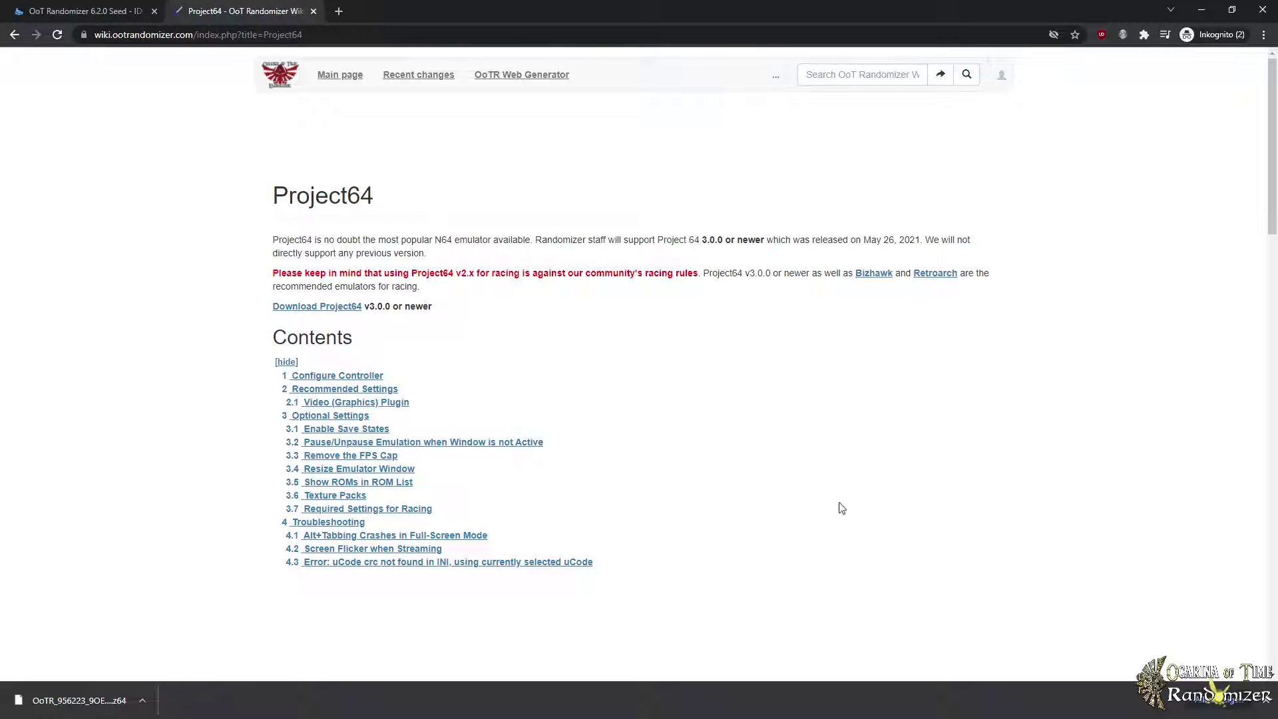
scroll(457, 399, down, 15)
scroll(475, 388, down, 5)
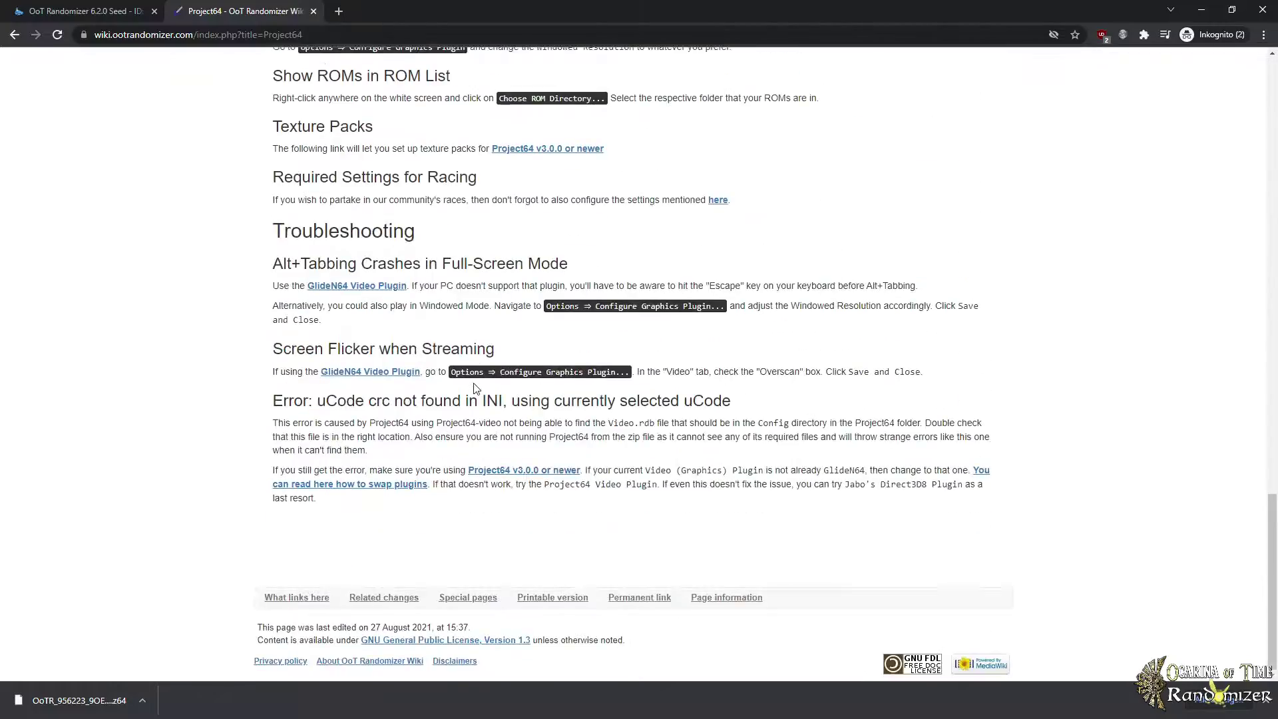
scroll(468, 332, up, 20)
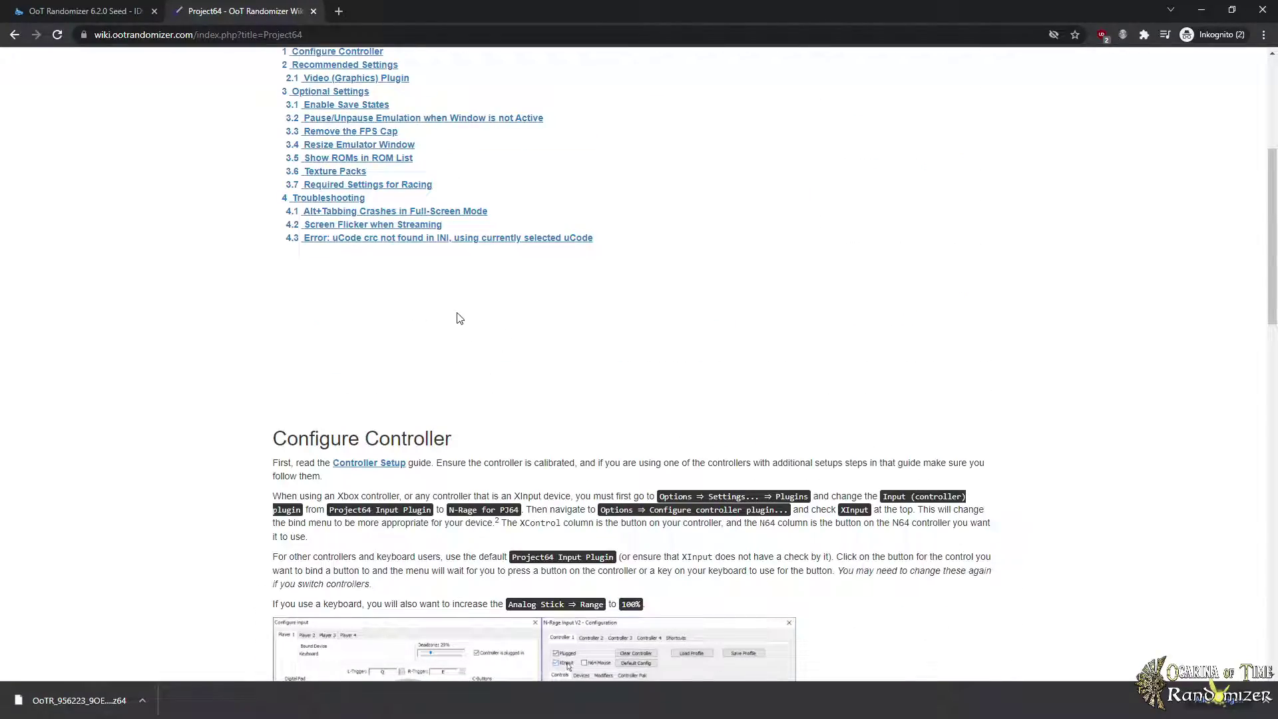
scroll(457, 309, up, 5)
scroll(366, 306, down, 5)
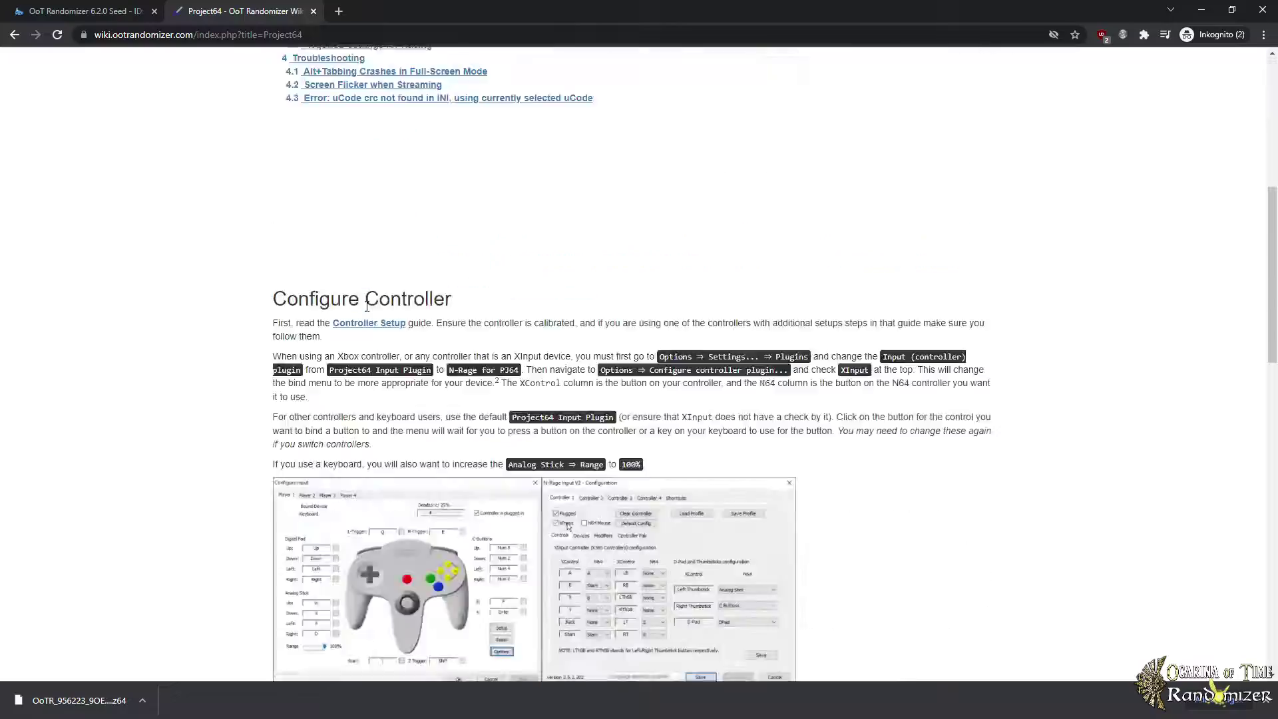
scroll(359, 293, up, 5)
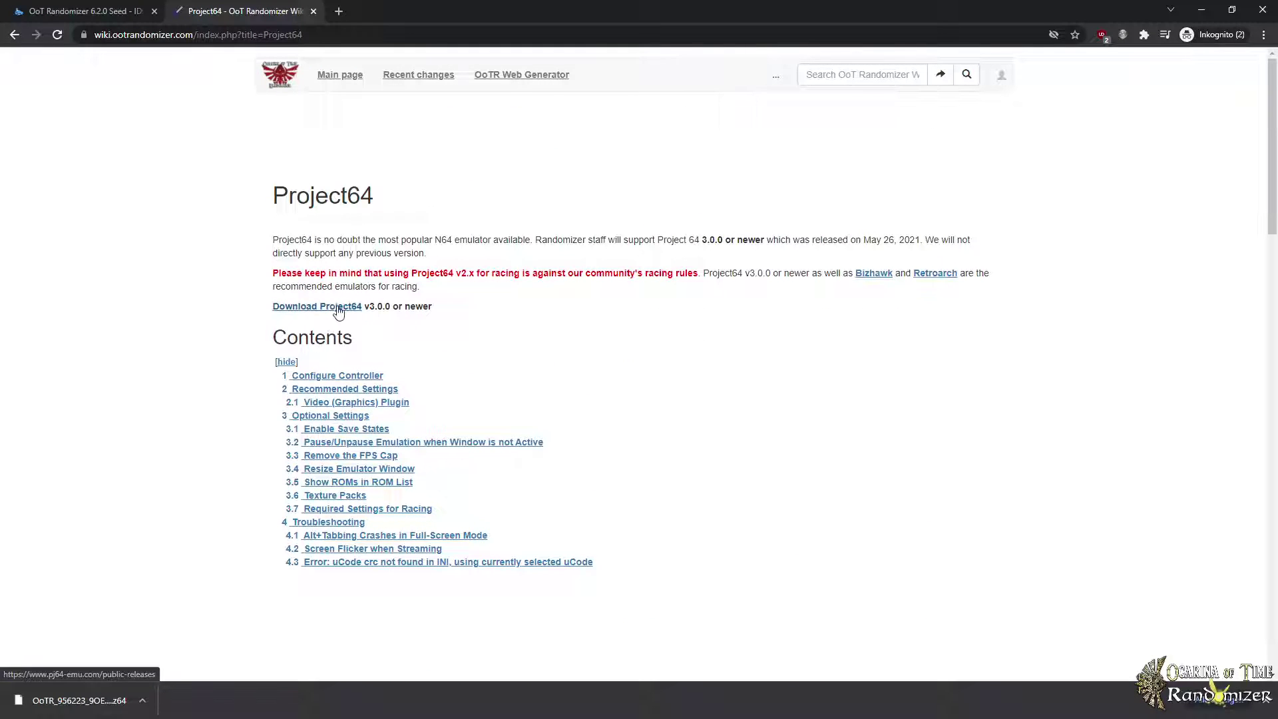
click(340, 308)
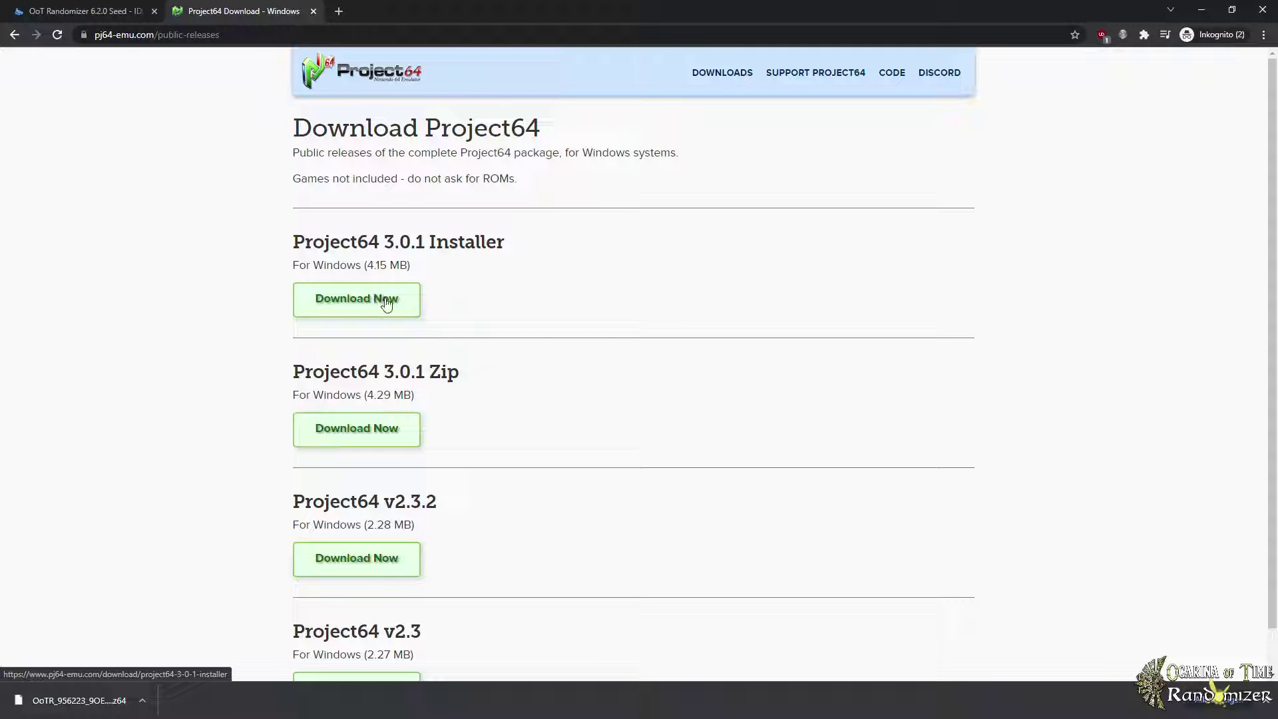
Step: Download the Project64 3.0.1 Installer and save it into the tutorial folder
click(386, 303)
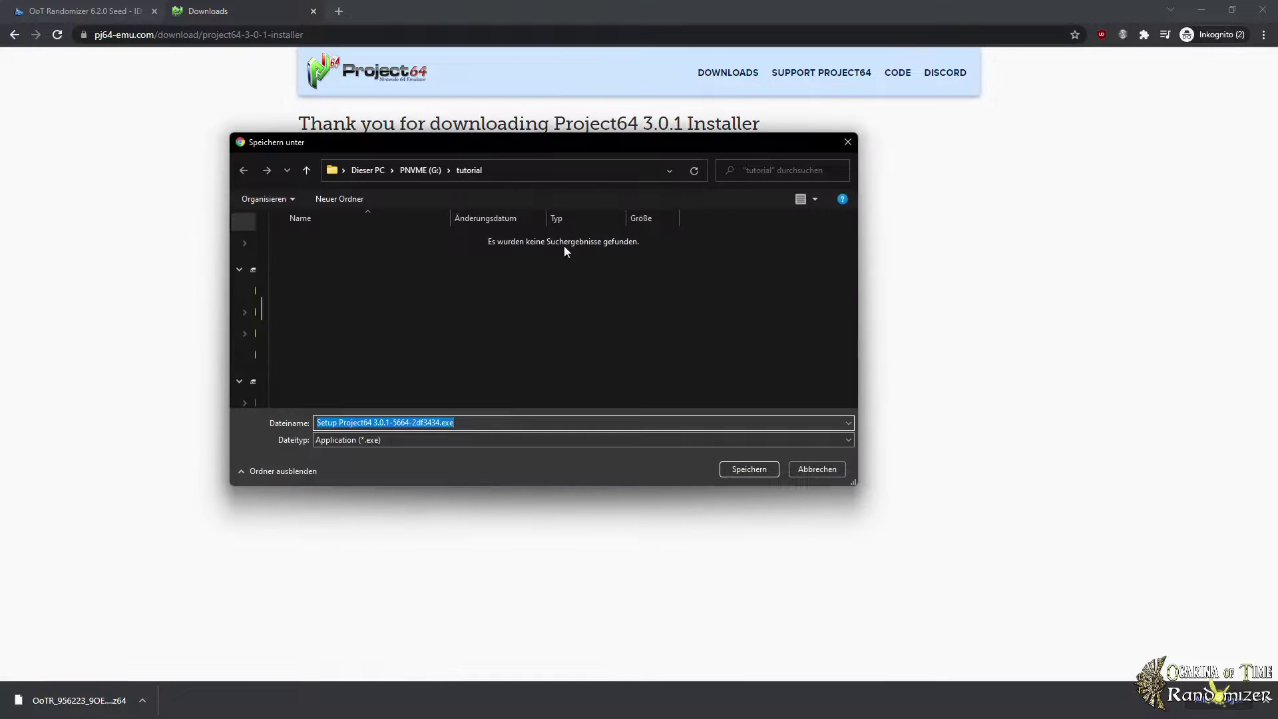
click(736, 470)
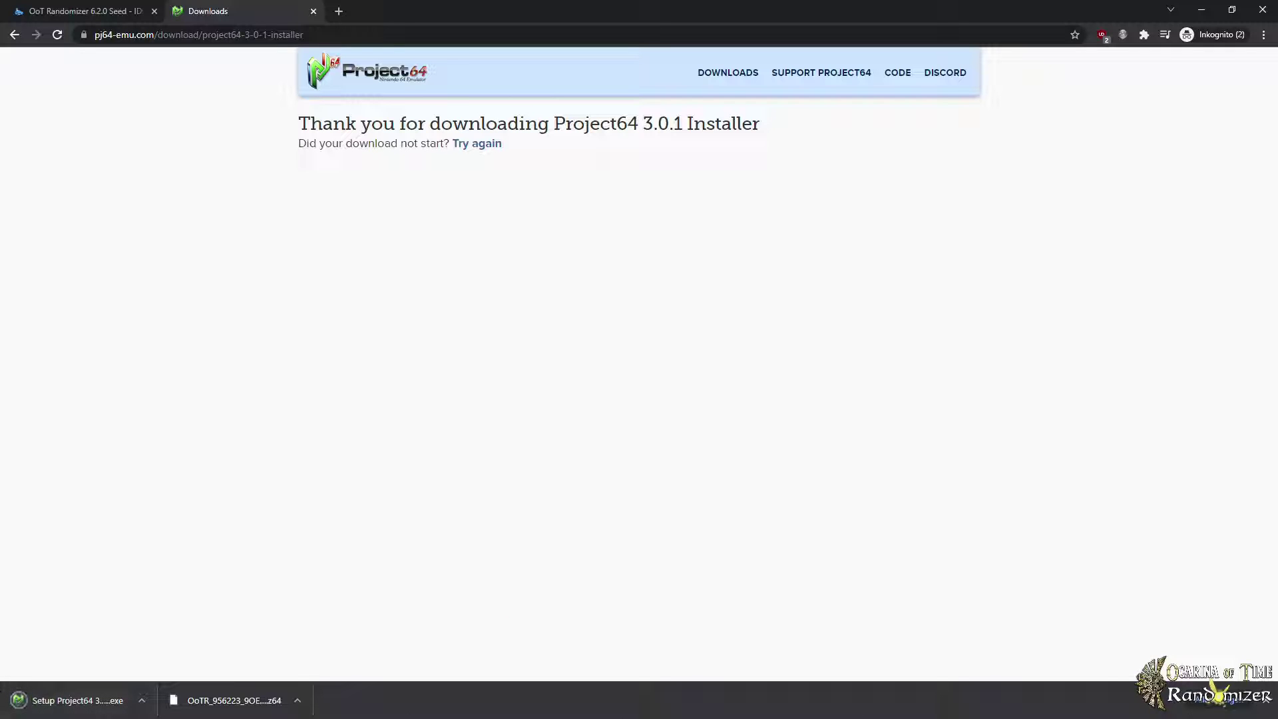
Step: Run the Project64 3.0.1 setup from the tutorial folder, allowing the unverified installer
key(alt+Tab)
drag(812, 295, 485, 295)
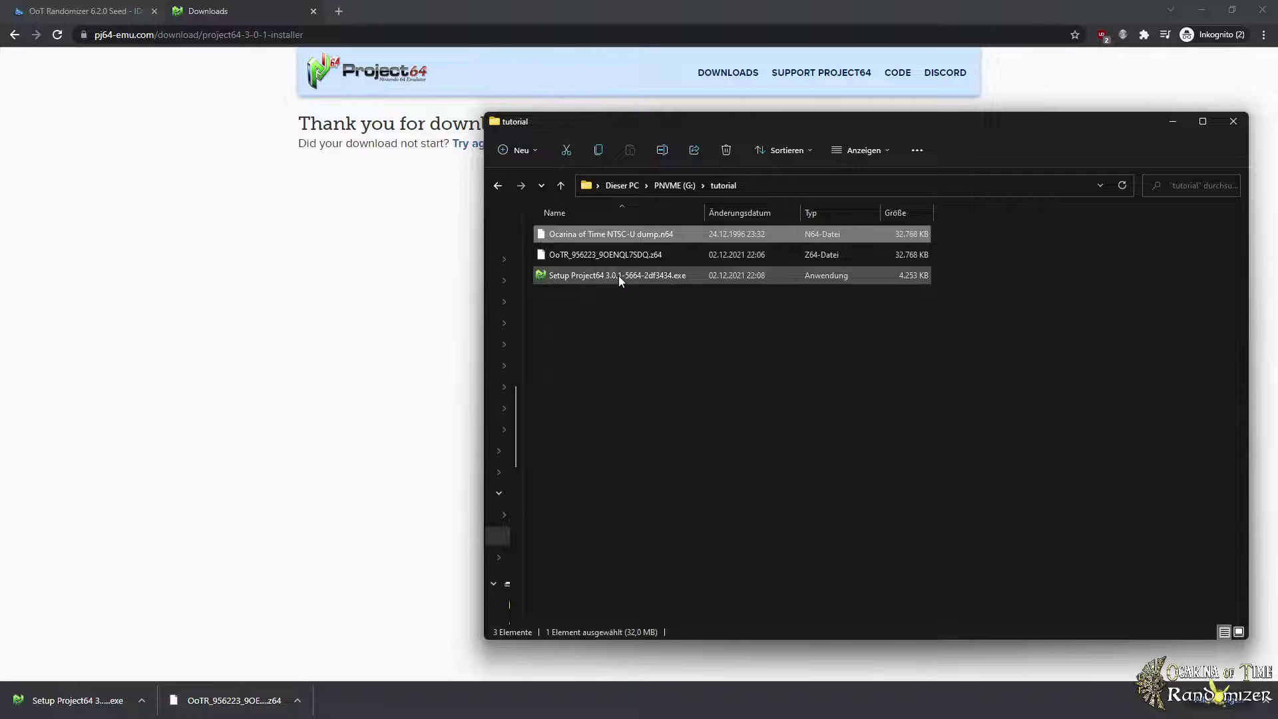
double_click(618, 276)
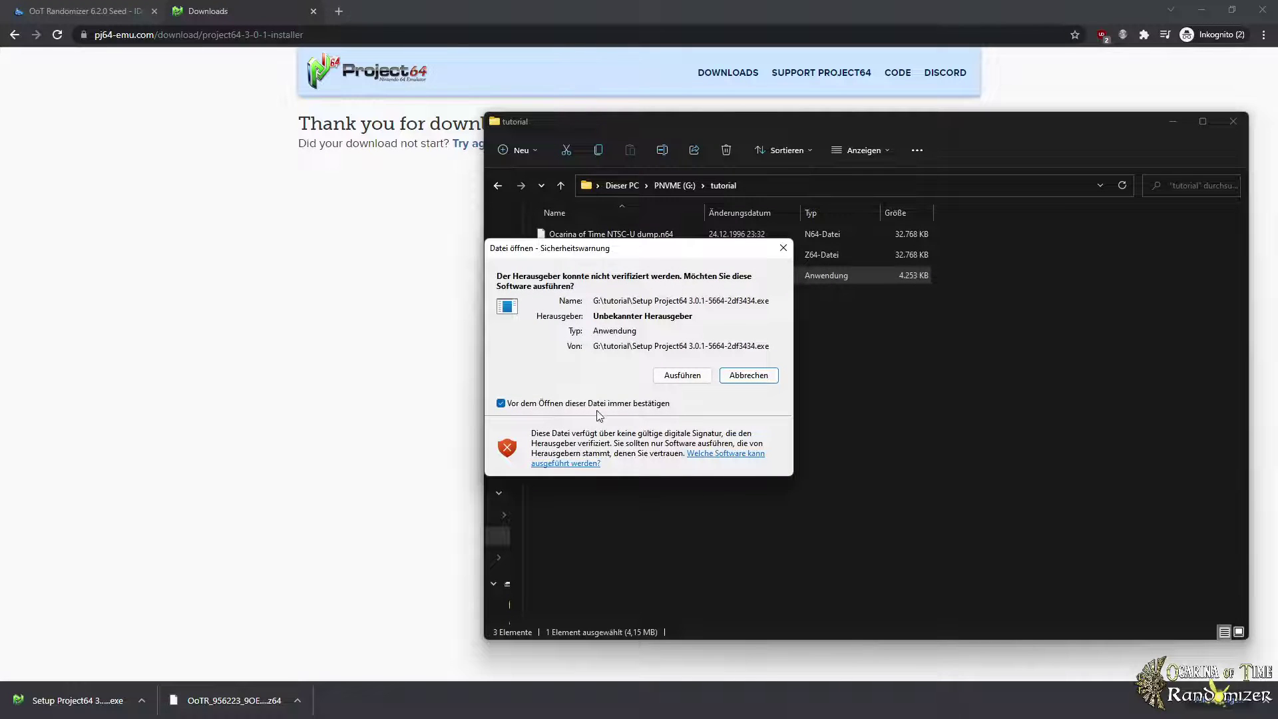
click(683, 375)
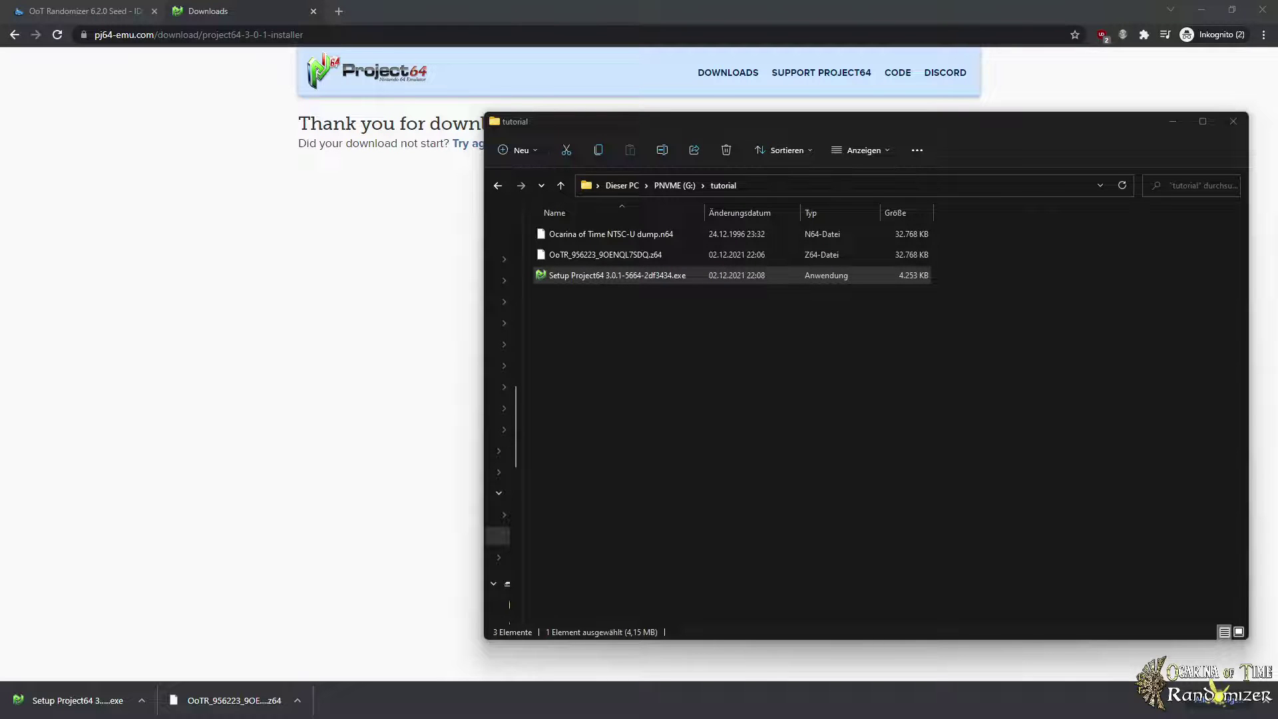
click(340, 507)
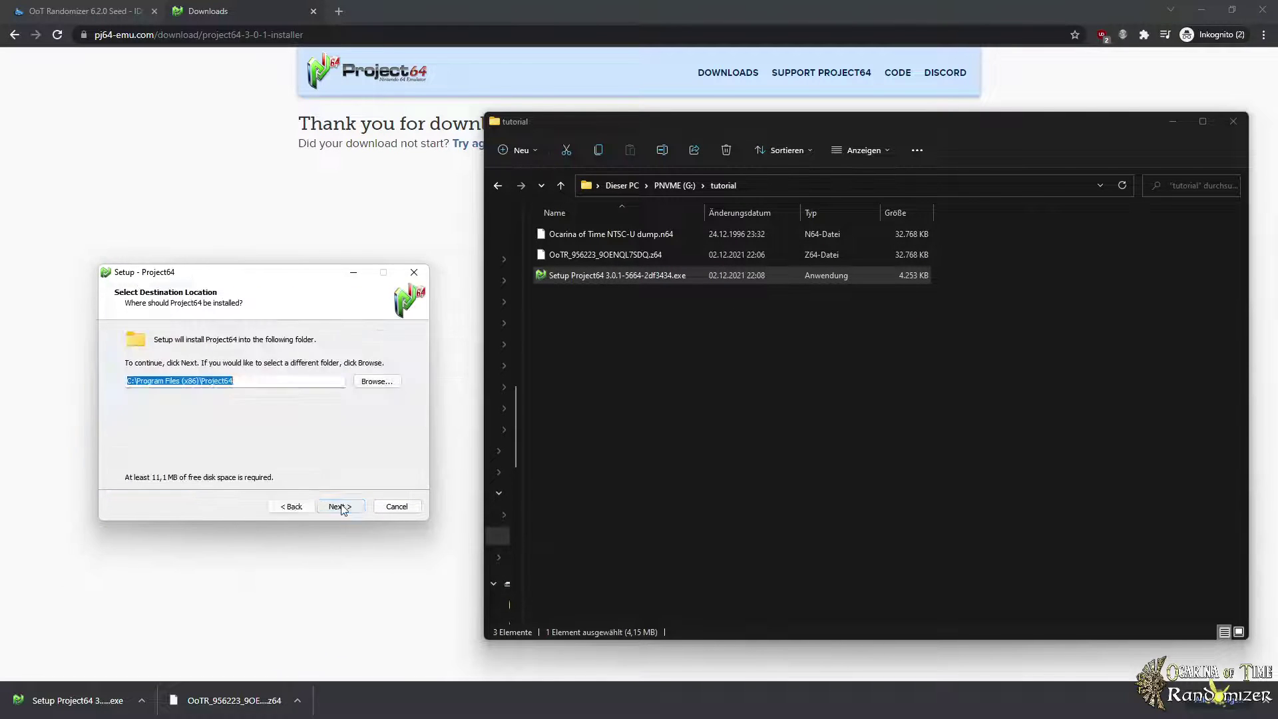
Step: Set the install destination to G:\tutorial\Project64
click(866, 185)
key(ctrl+c)
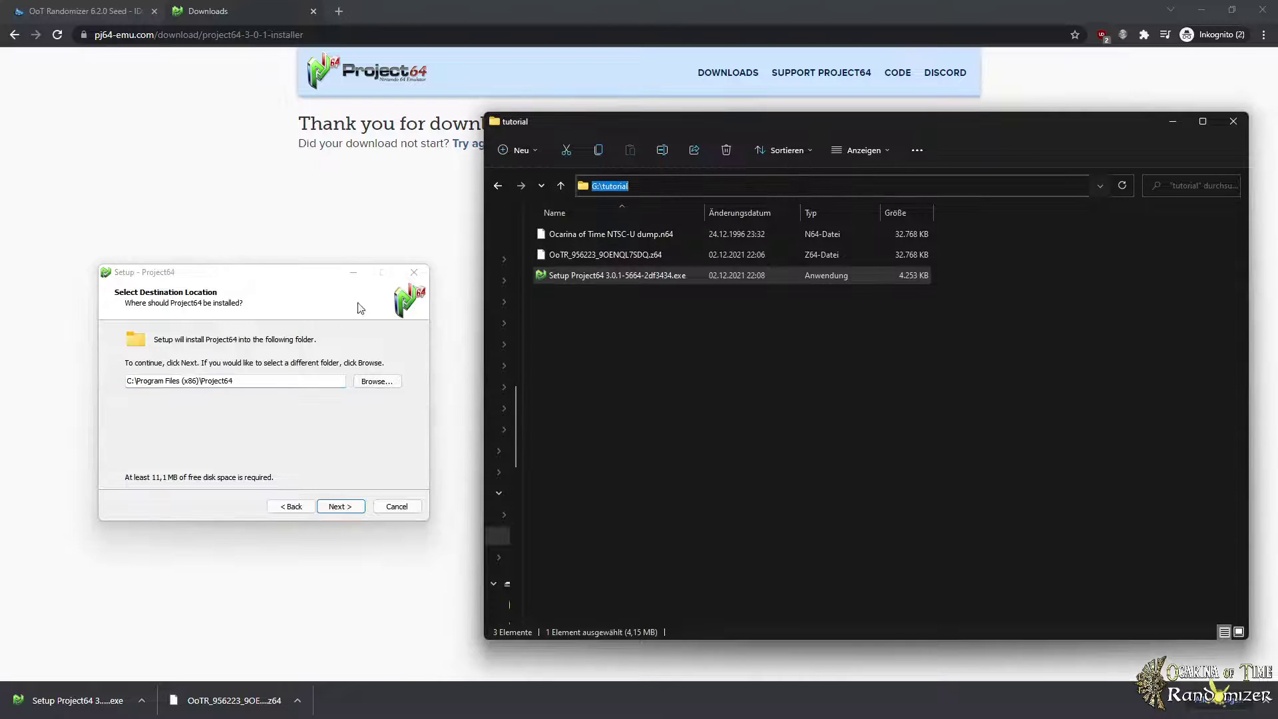
click(263, 382)
drag(201, 381, 33, 397)
key(ctrl+v)
text(\)
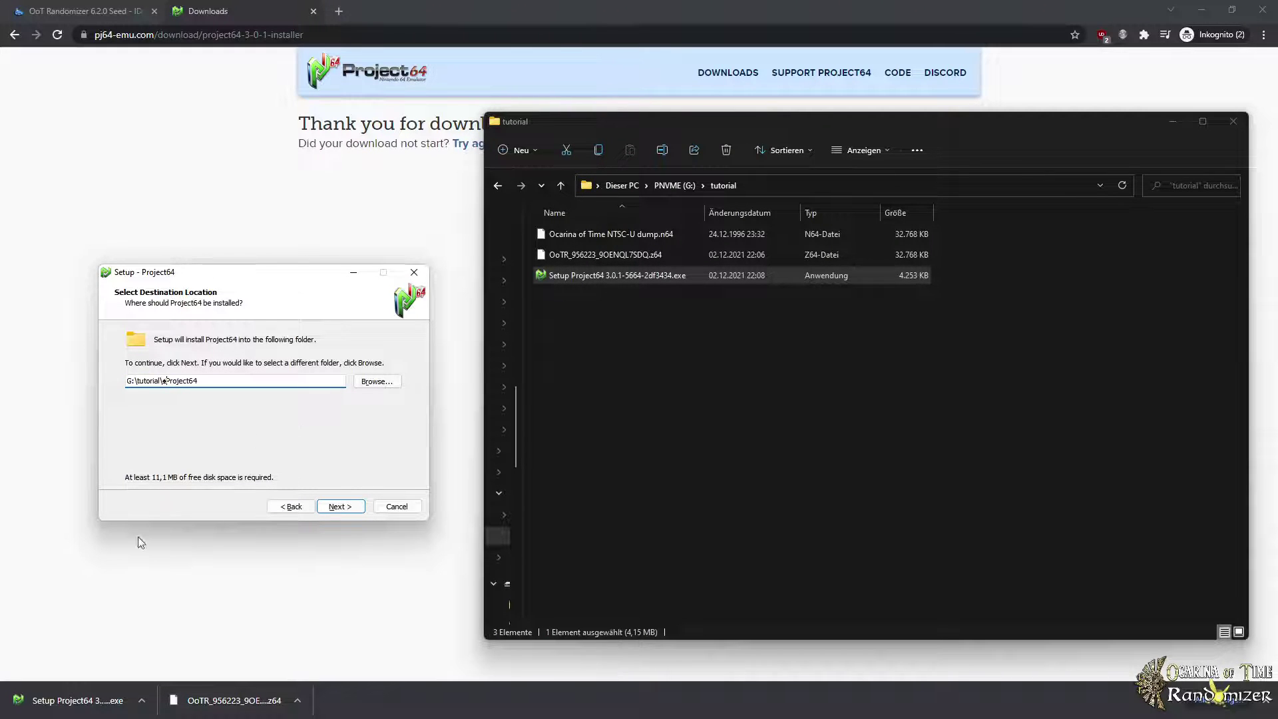
click(341, 507)
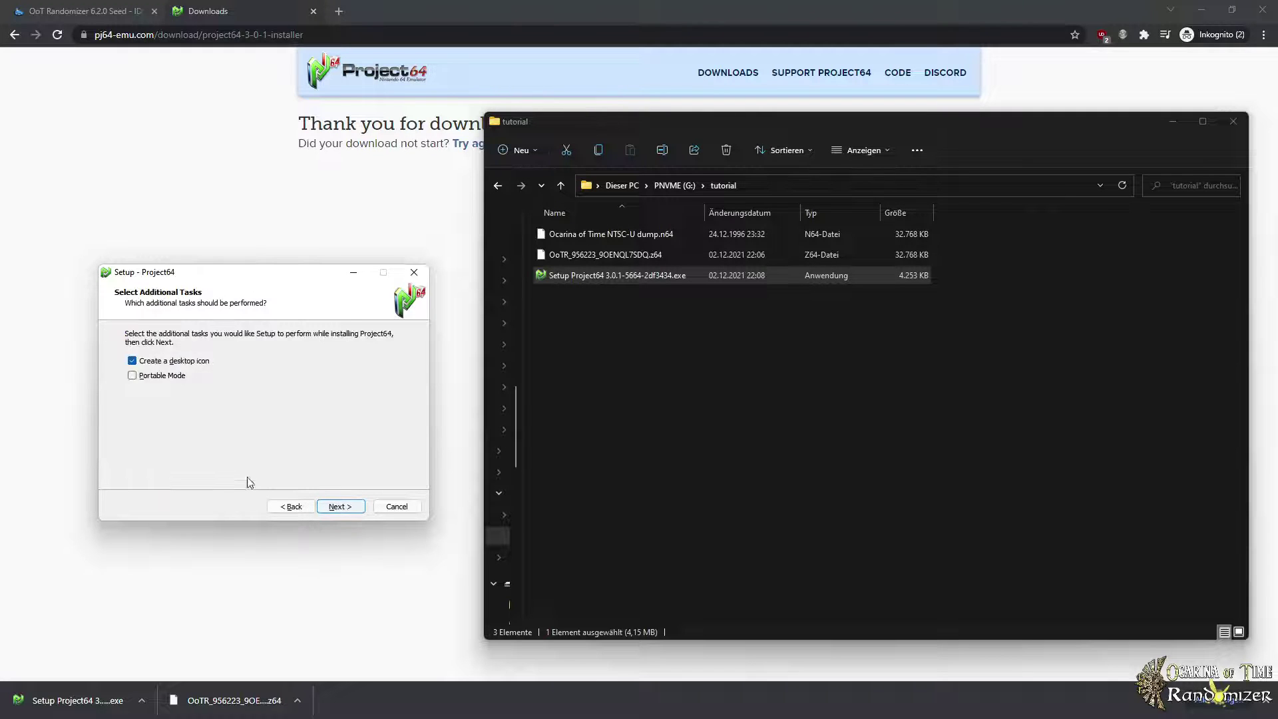
Step: Skip the desktop icon, enable Portable Mode, install, and finish setup launching Project64
click(132, 360)
click(132, 376)
click(340, 505)
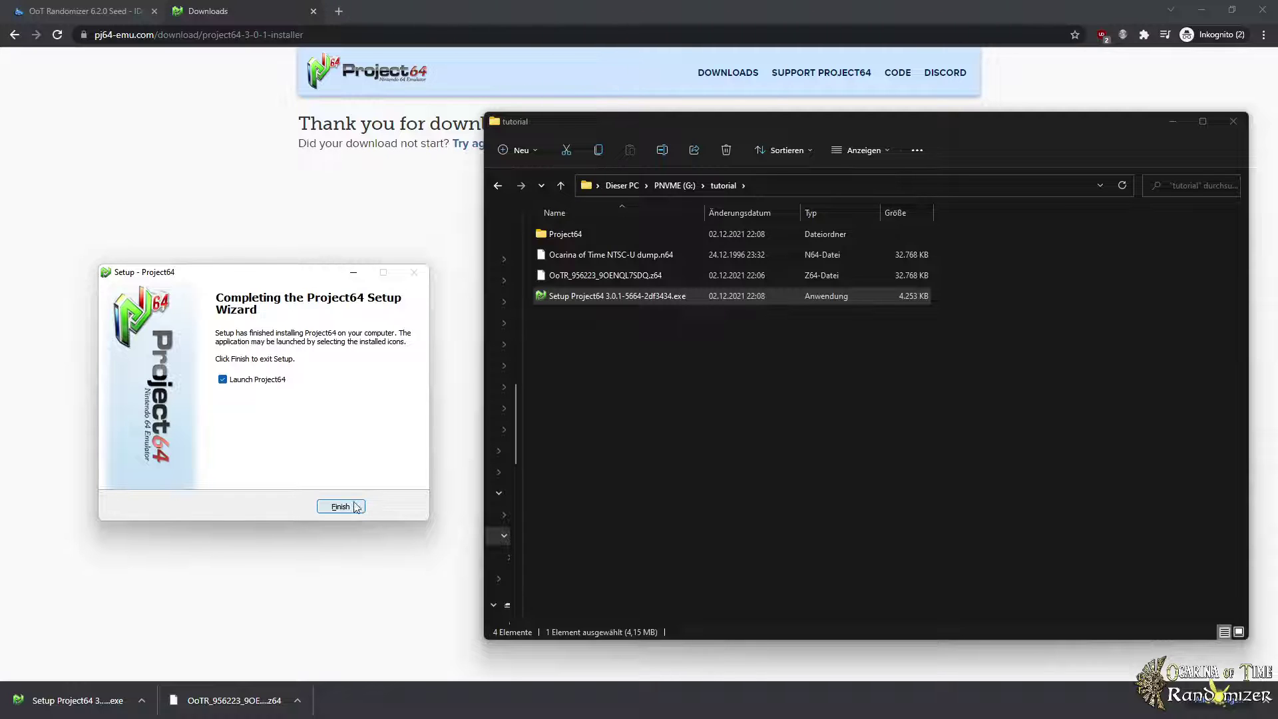
click(353, 510)
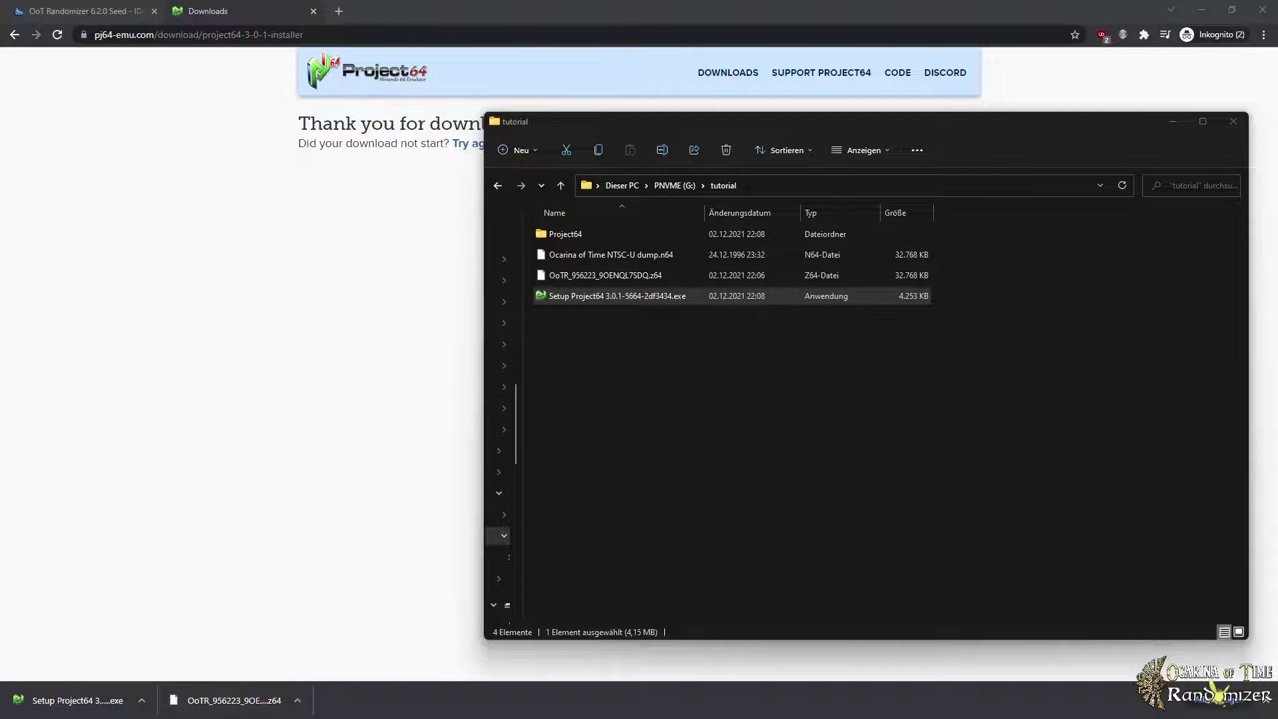
Step: Set the Project64 Game Directory to G:\tutorial
drag(1169, 369, 342, 263)
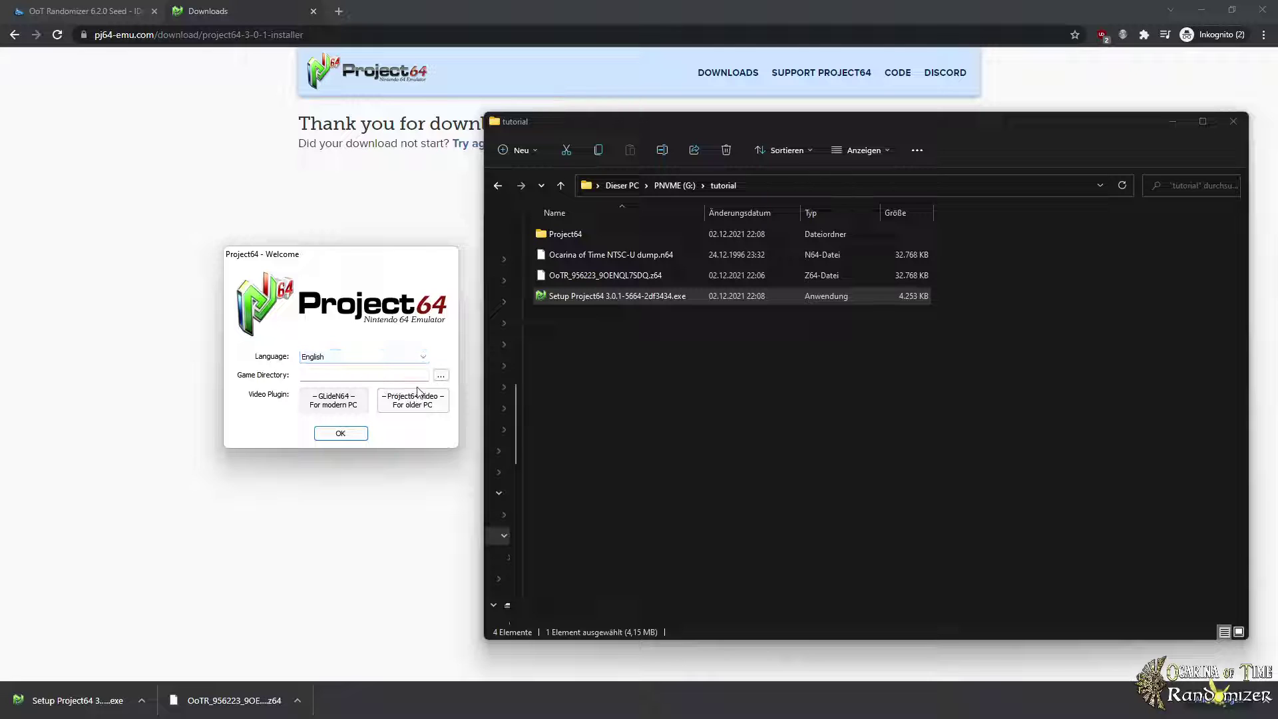
click(732, 186)
key(ctrl+c)
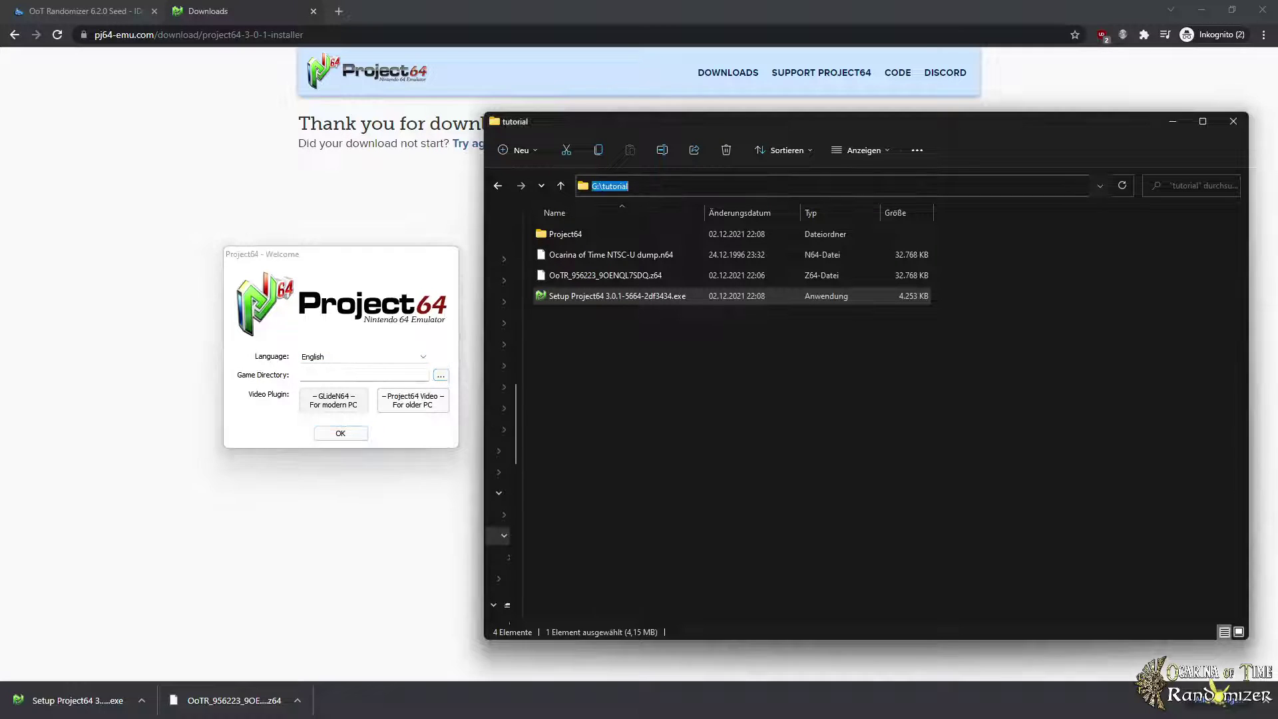
click(375, 380)
key(ctrl+v)
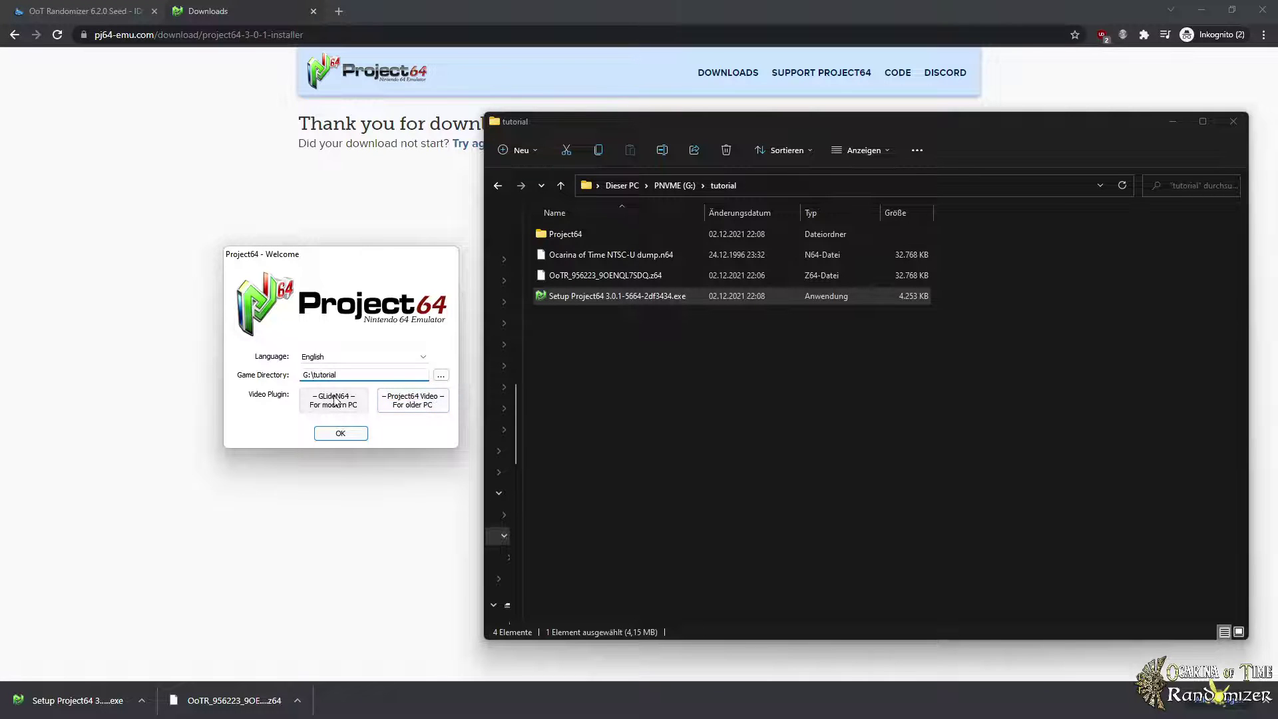
Step: Choose GLideN64 as the video plugin and confirm the welcome setup
click(440, 406)
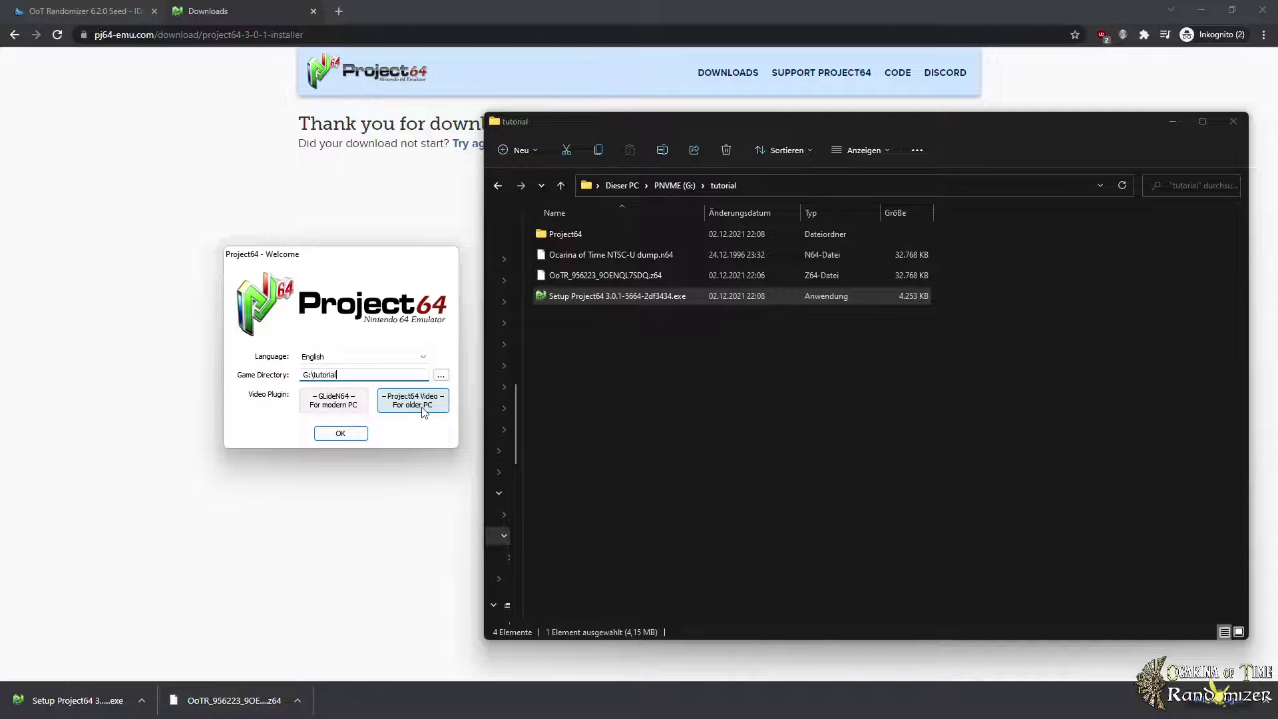
click(341, 406)
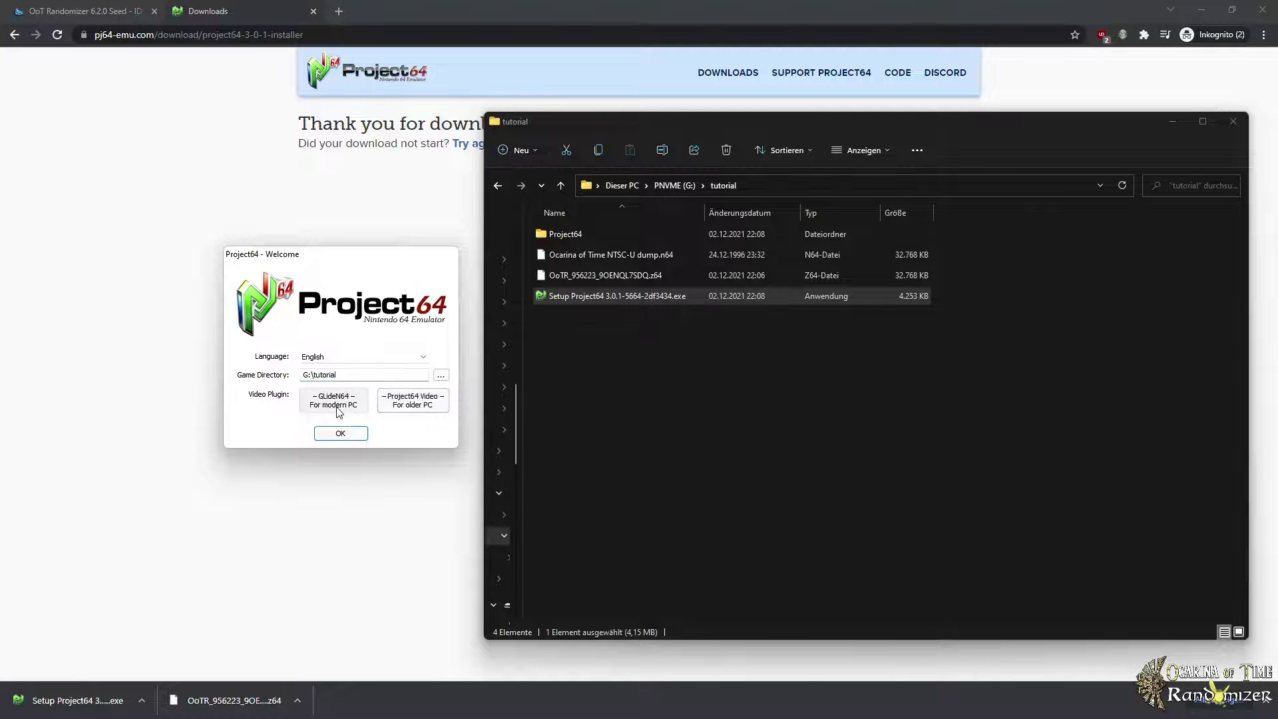
click(343, 434)
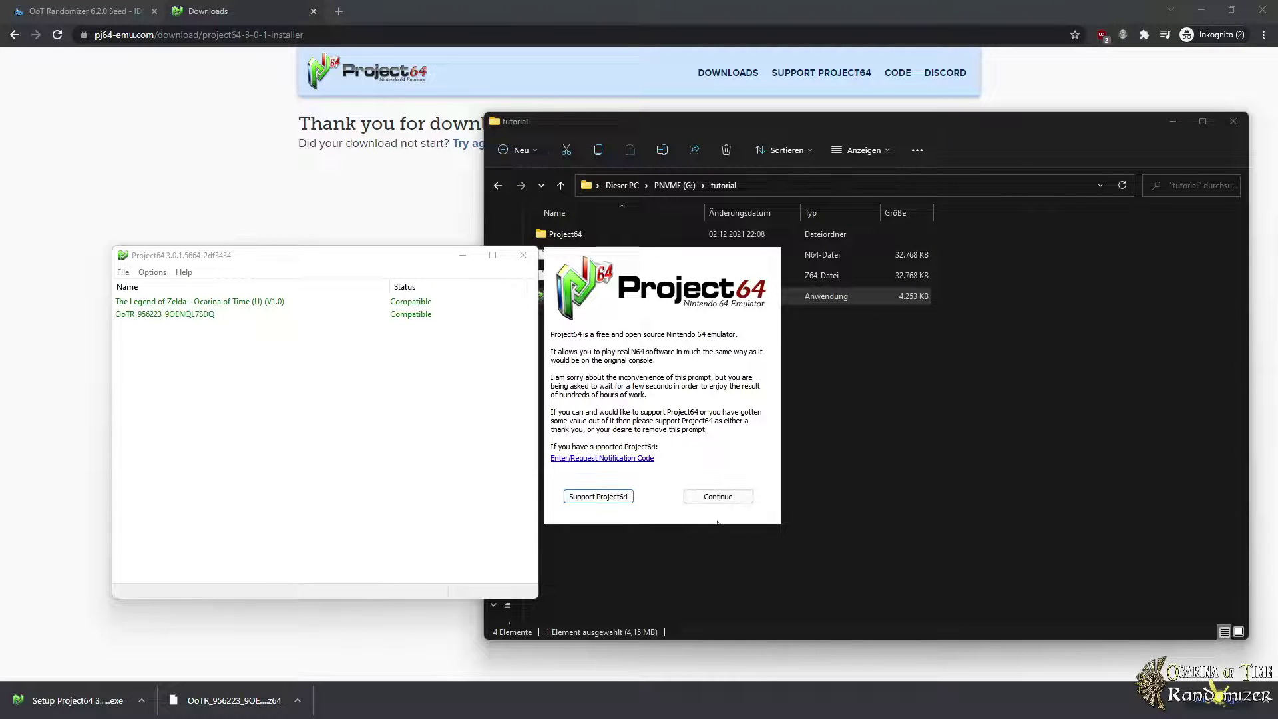
Step: Continue past the support prompt, then save a 1280 x 1024 GLideN64 windowed resolution
click(727, 501)
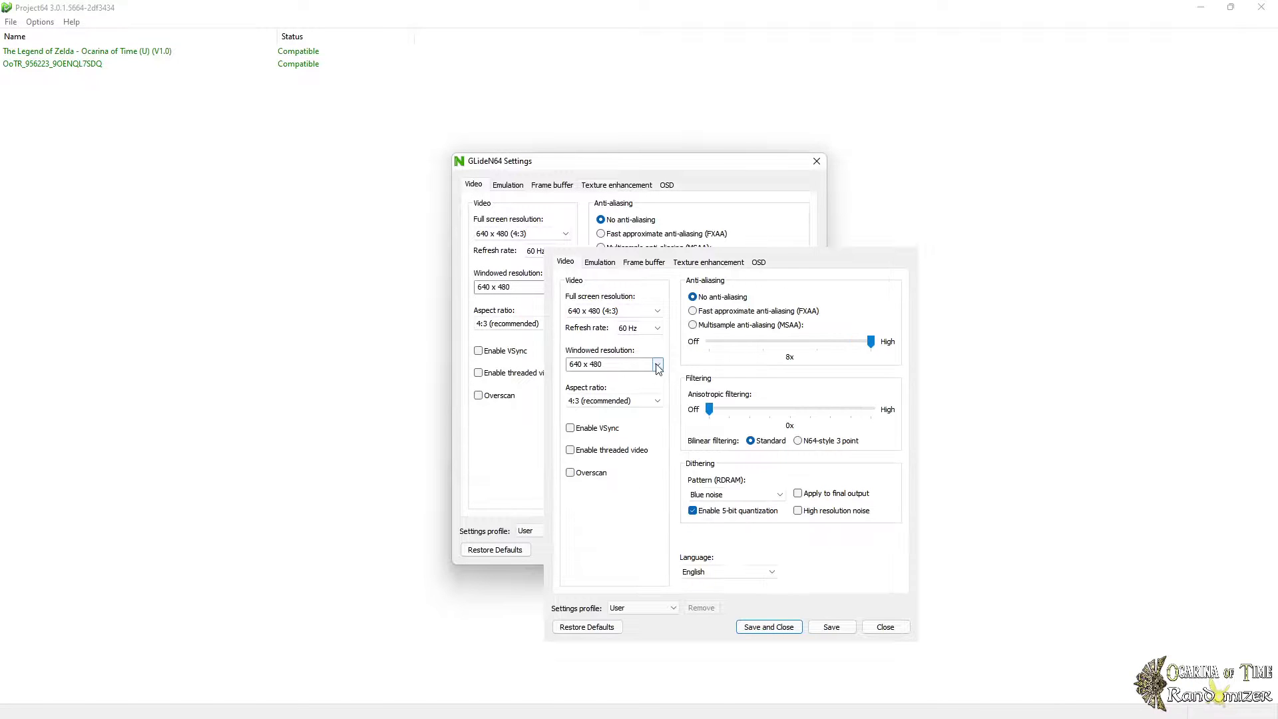
click(657, 369)
click(609, 450)
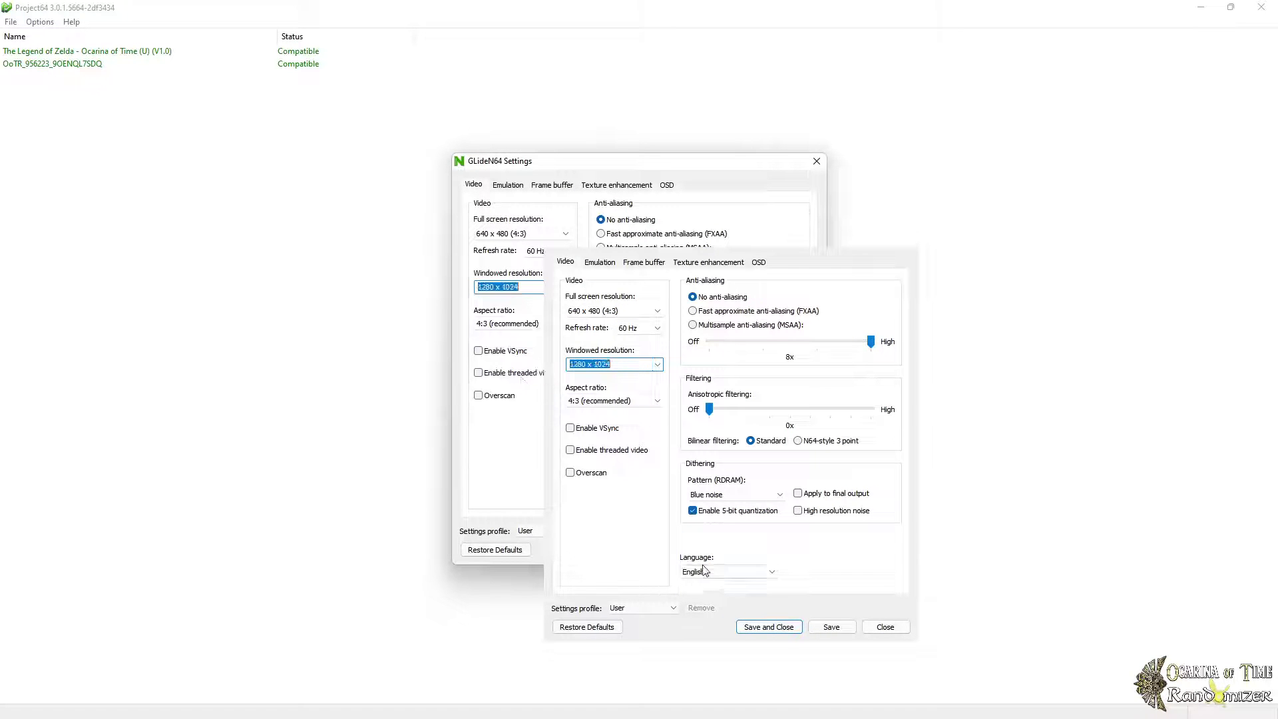
click(772, 627)
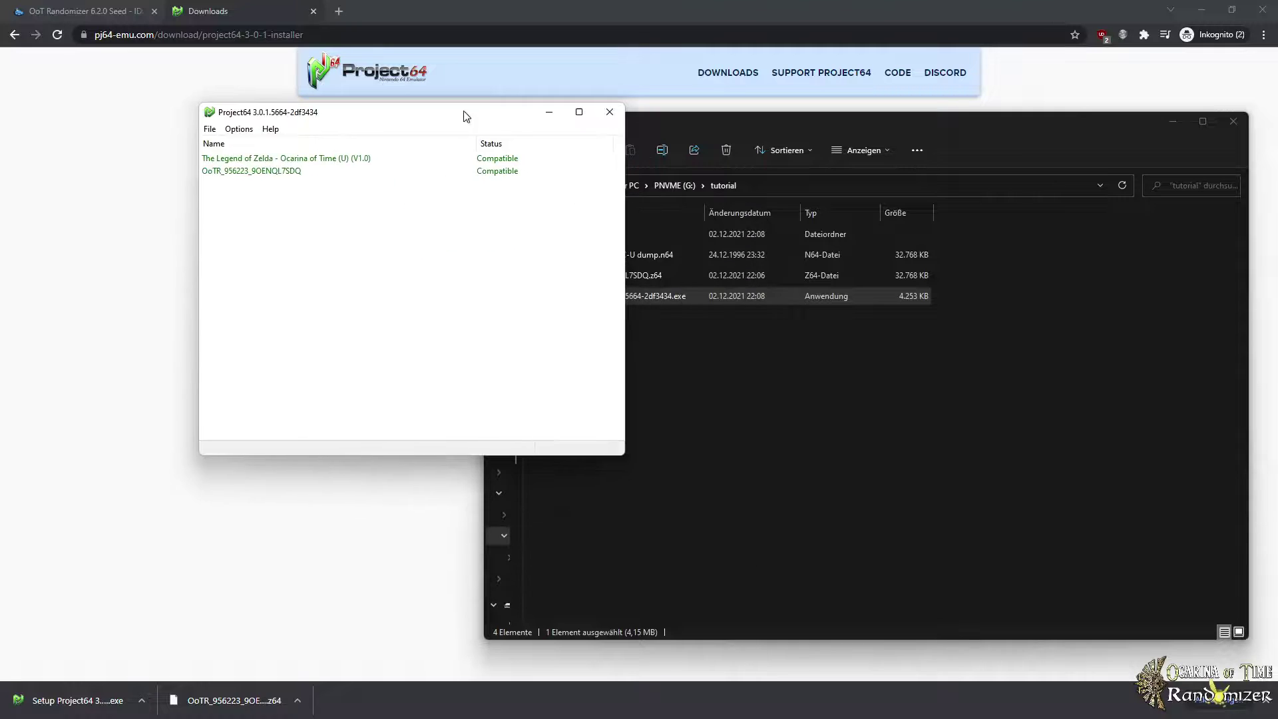
Step: Open Input Settings and bind D-pad Up and Down to the controller's hat
drag(626, 459, 1150, 666)
click(239, 129)
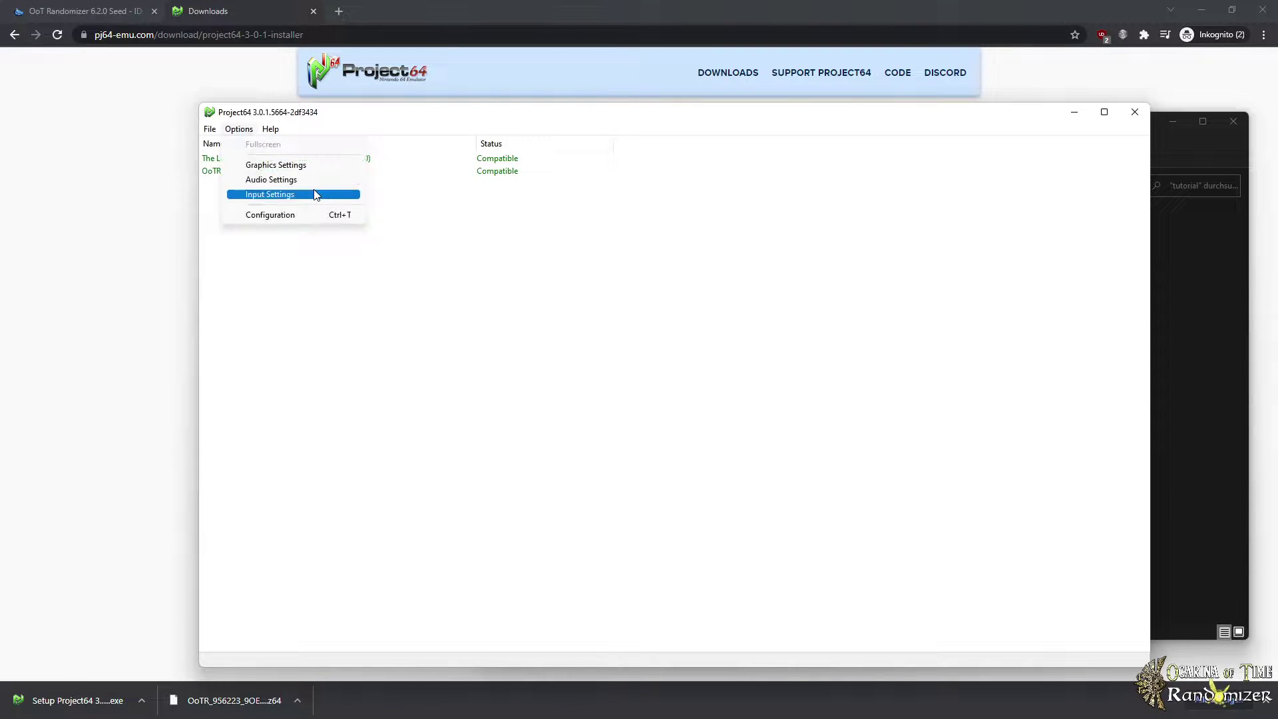
click(314, 193)
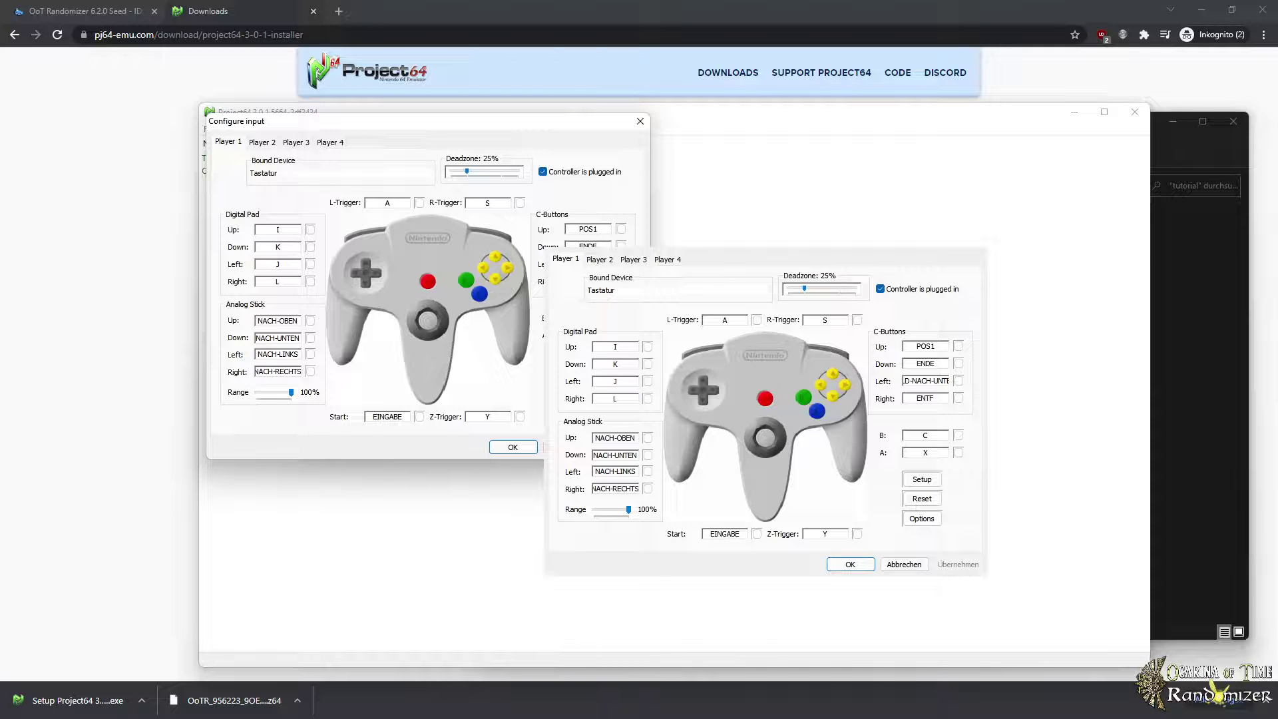
click(309, 229)
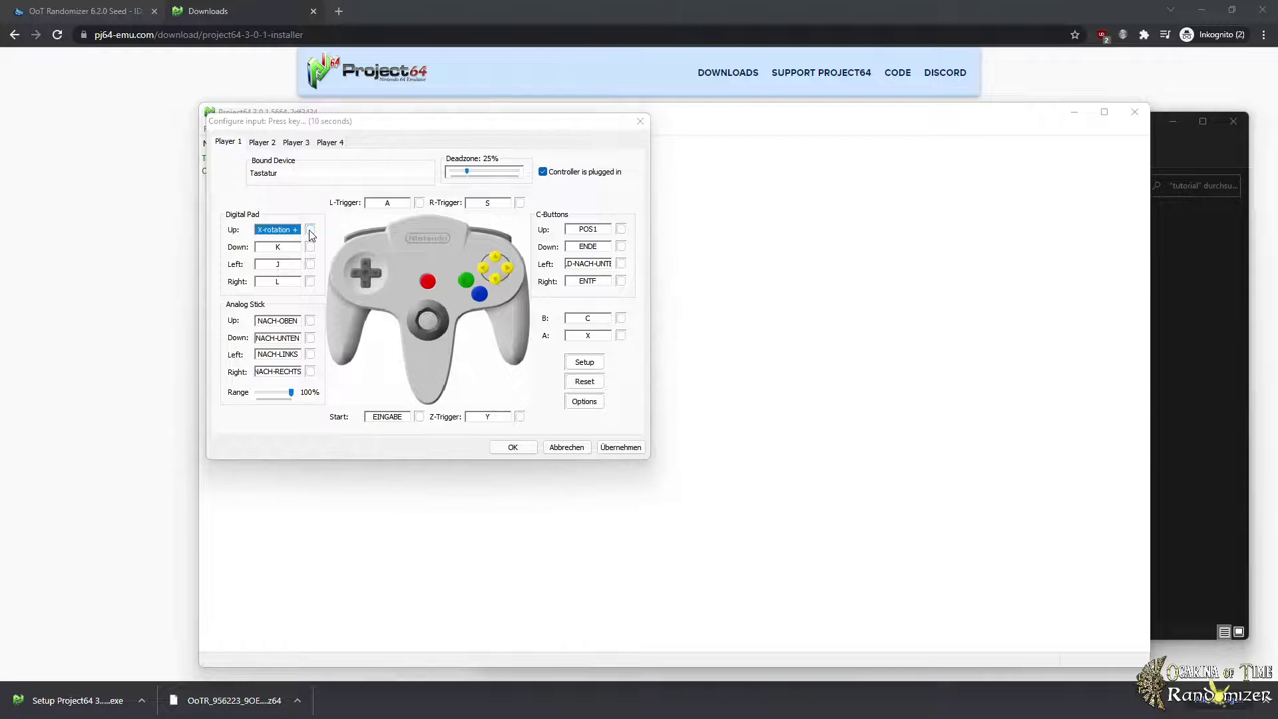
key(Up)
click(310, 247)
key(Down)
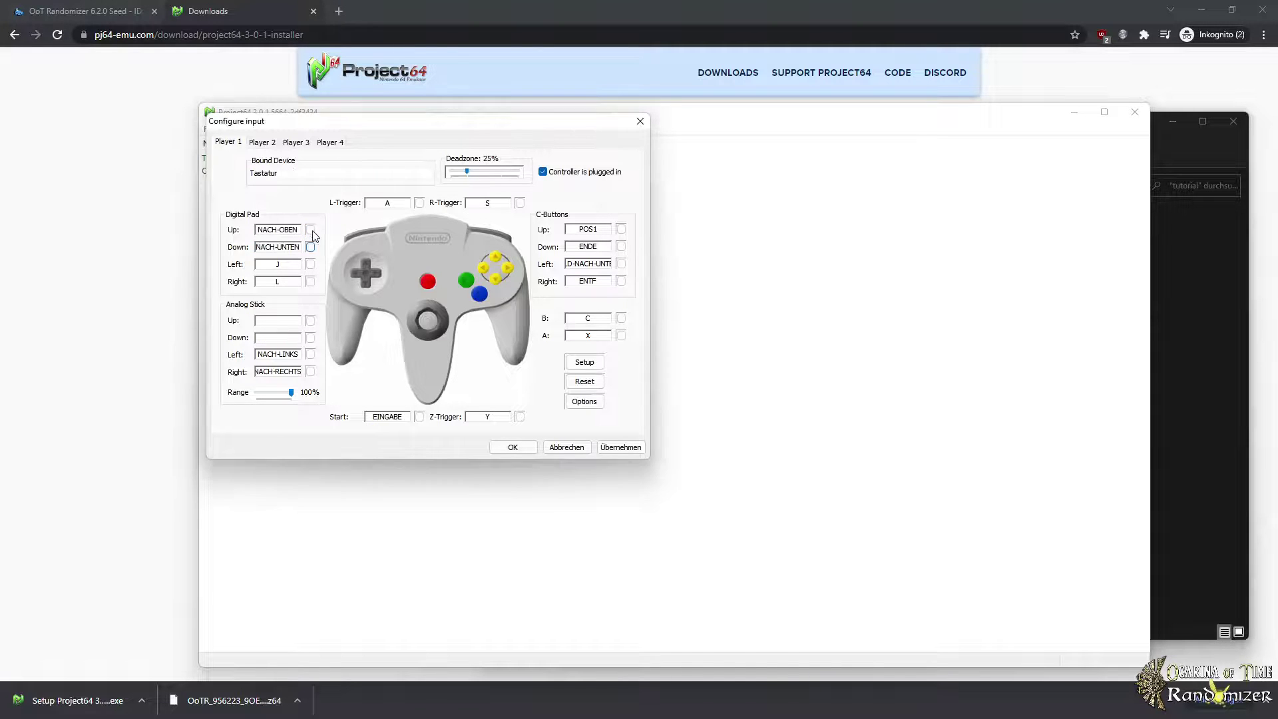
click(310, 231)
click(310, 247)
click(311, 230)
click(310, 247)
Step: Bind D-pad Left/Right and the analog stick directions to the controller
click(311, 264)
click(311, 282)
click(311, 321)
click(311, 354)
click(311, 371)
Step: Bind the four C-buttons to the right stick, and B and A to controller buttons
click(621, 229)
click(621, 246)
click(621, 263)
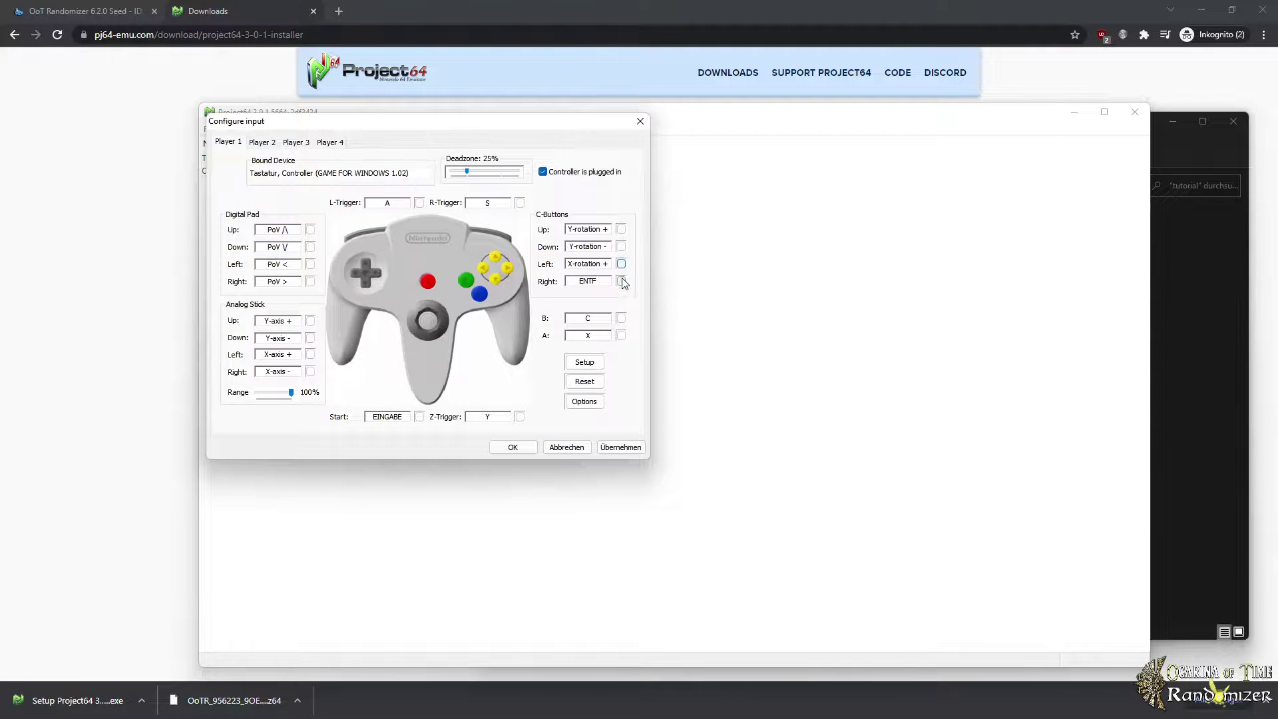
click(621, 281)
click(621, 318)
click(621, 335)
Step: Bind R-Trigger, Z-Trigger and Start to the controller and apply the mapping
click(520, 203)
click(520, 417)
click(420, 416)
click(629, 448)
Step: Close input configuration and start OoTR_956223_9OENQL7SDQ, reaching its Press Start screen
click(512, 448)
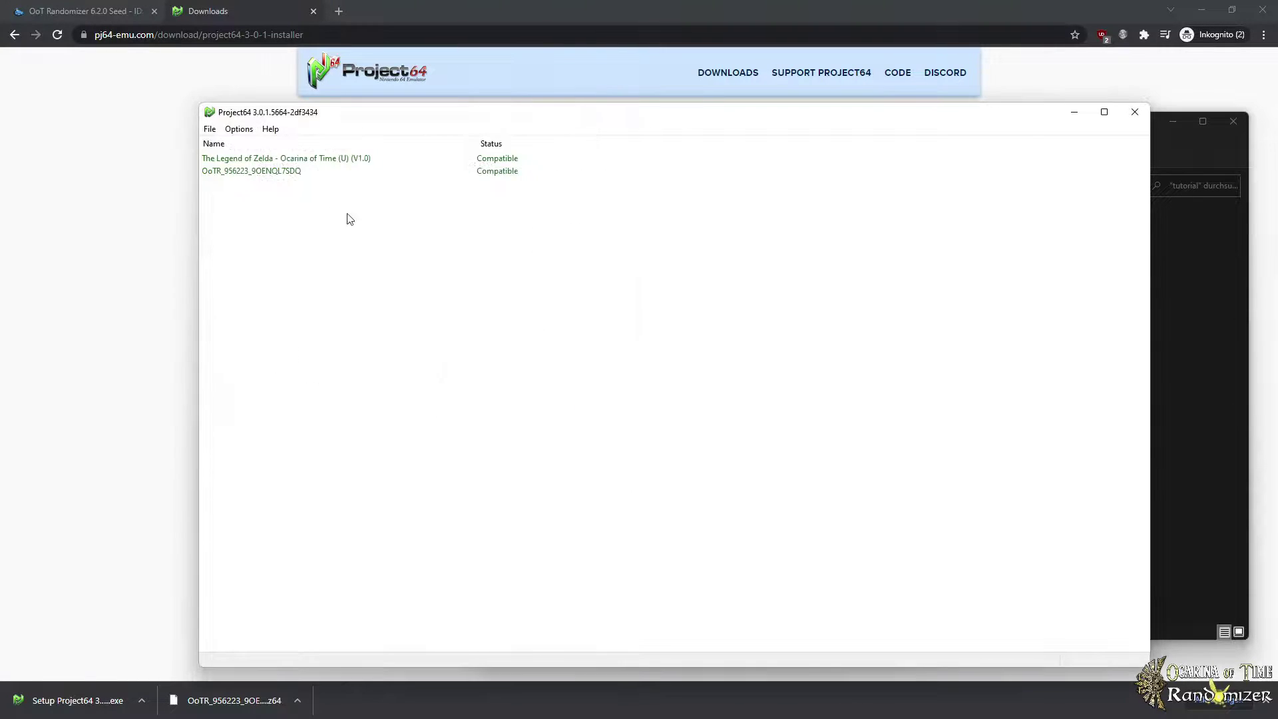
click(261, 173)
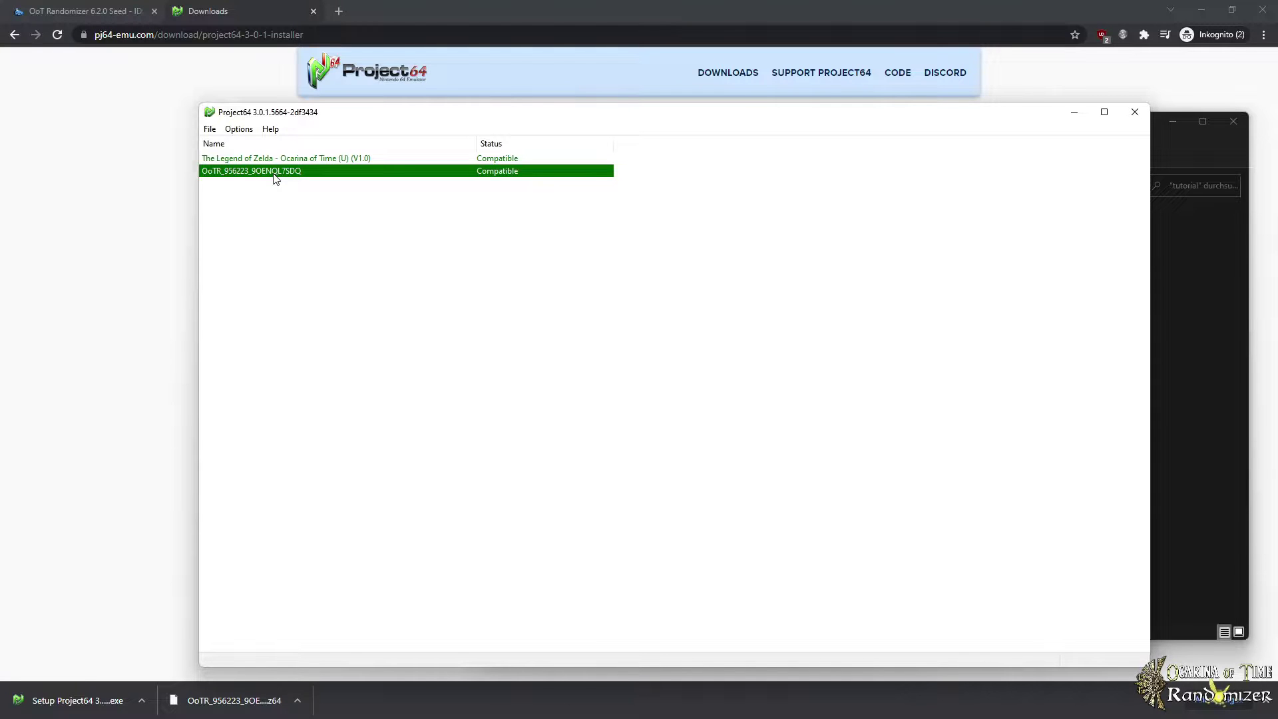
key(alt+F4)
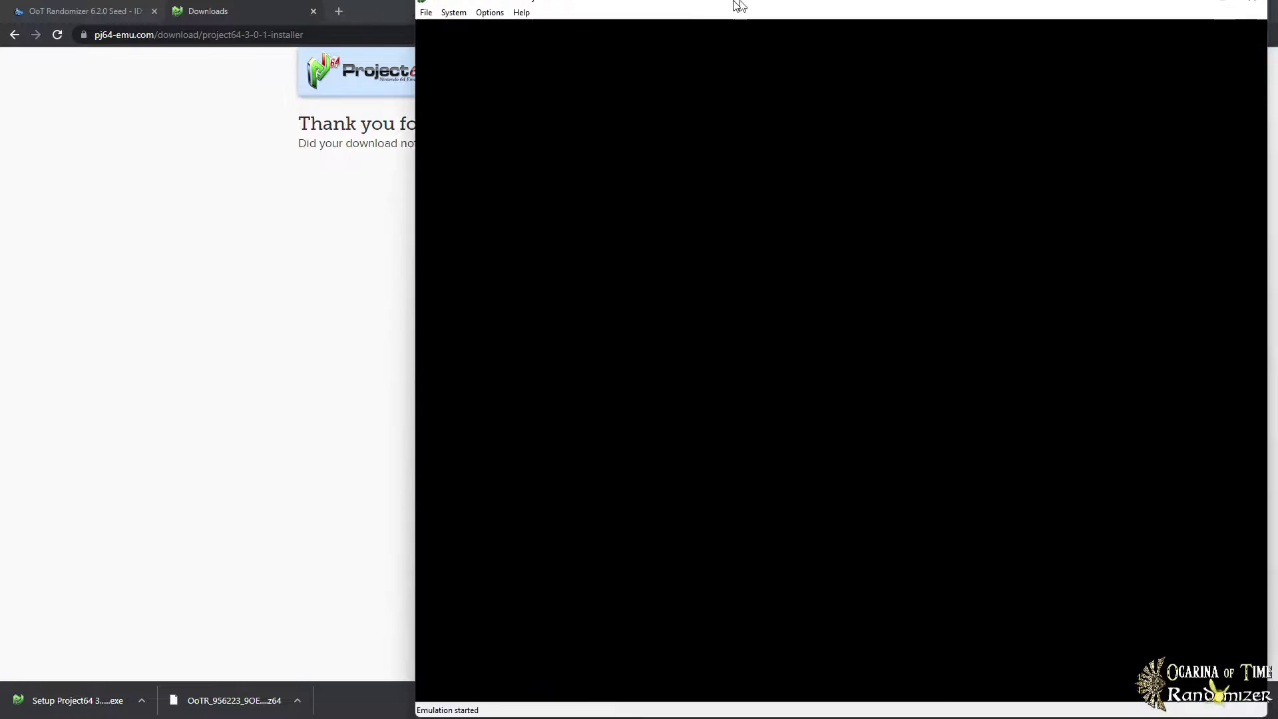
drag(736, 6, 557, 11)
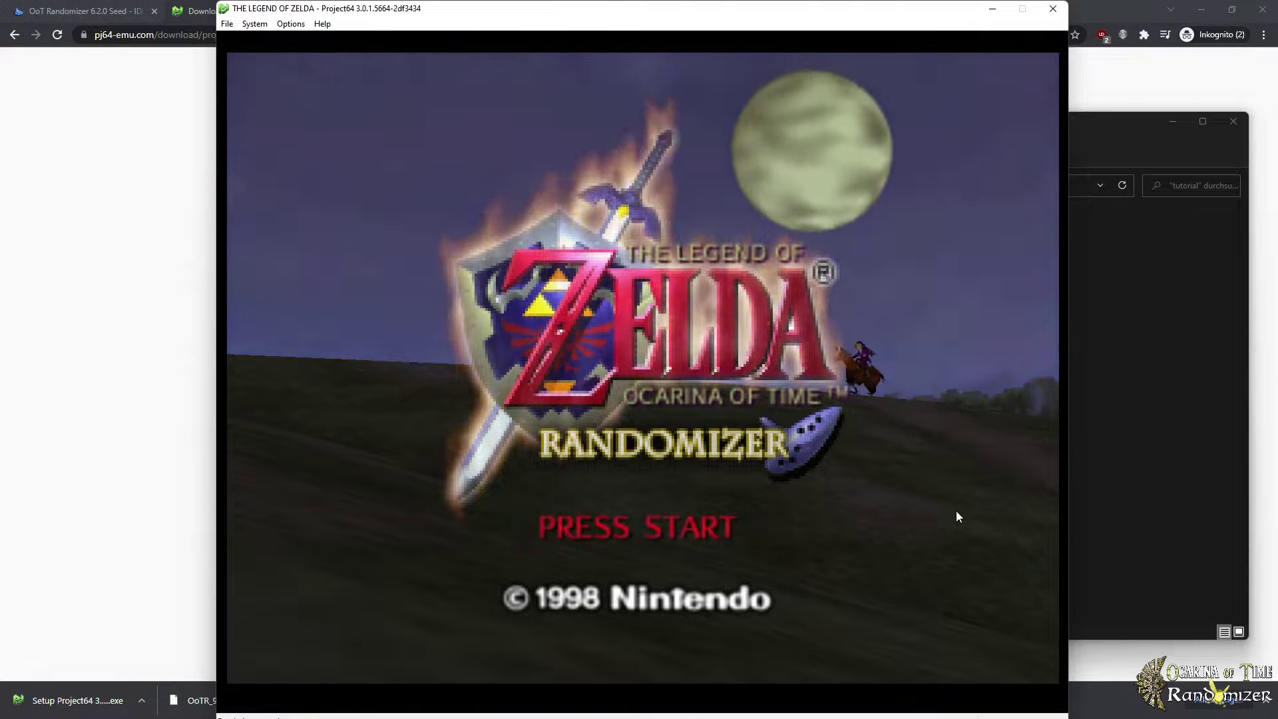
Step: Start from the title screen and select File 1 on the file-select menu
key(Return)
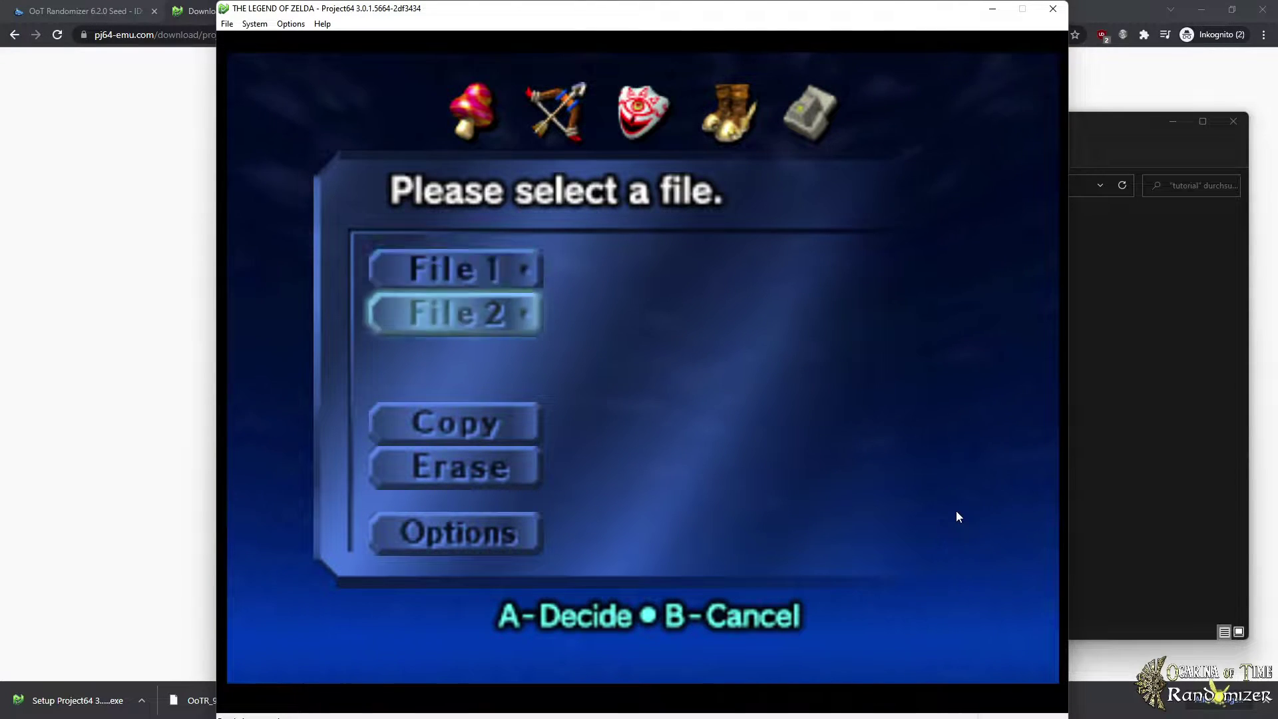
key(Down)
key(Up)
key(Down)
key(Up)
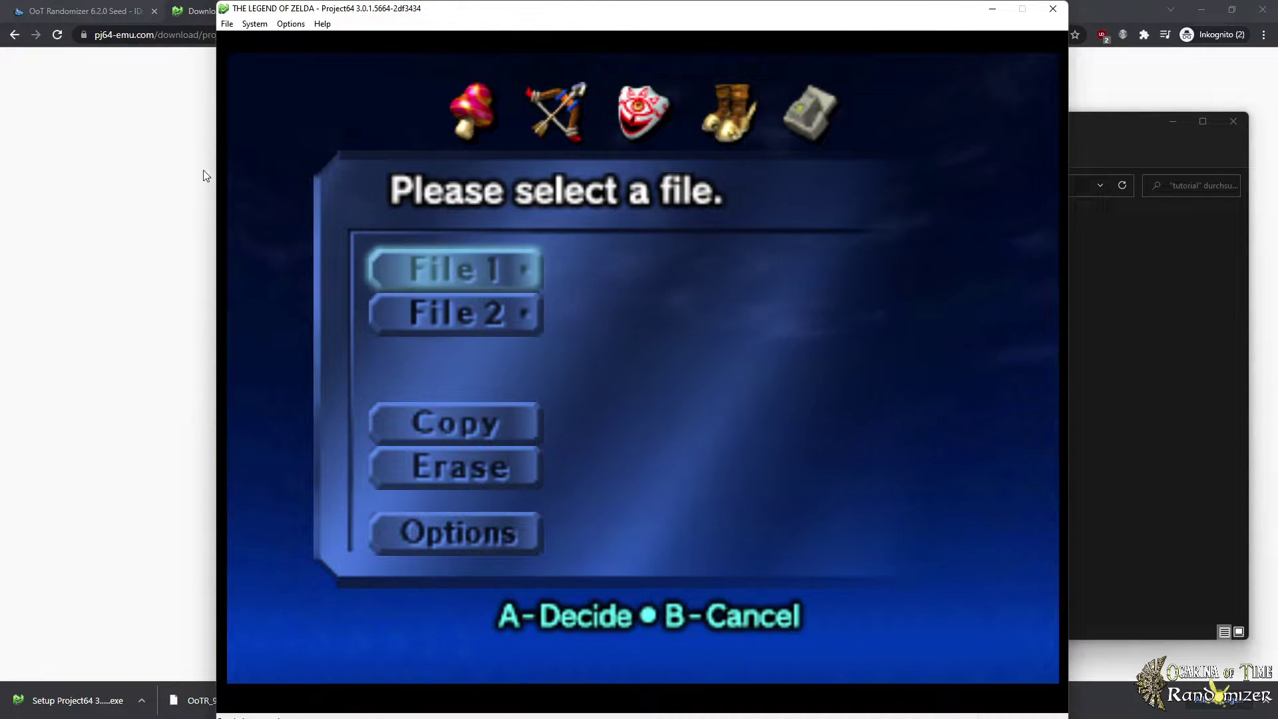
Step: Bring up the OoT Randomizer seed page in the browser and scroll to its top
click(97, 160)
key(ctrl+Tab)
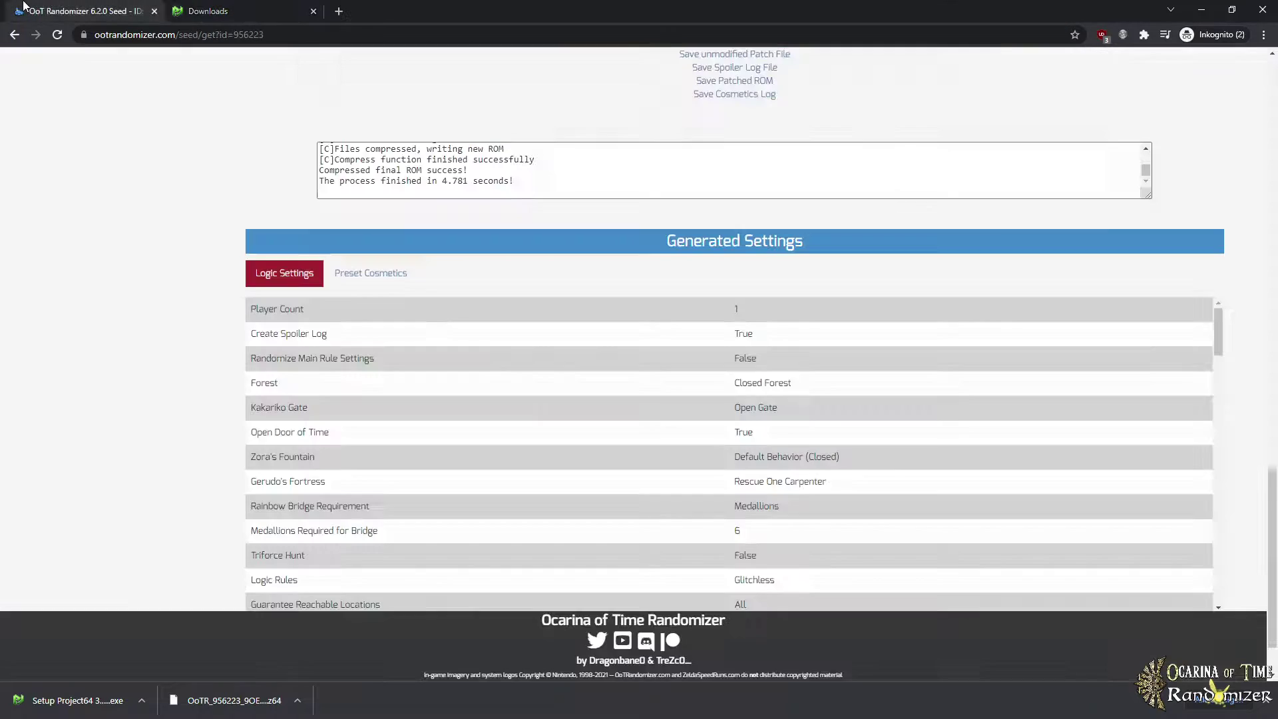
scroll(605, 239, up, 10)
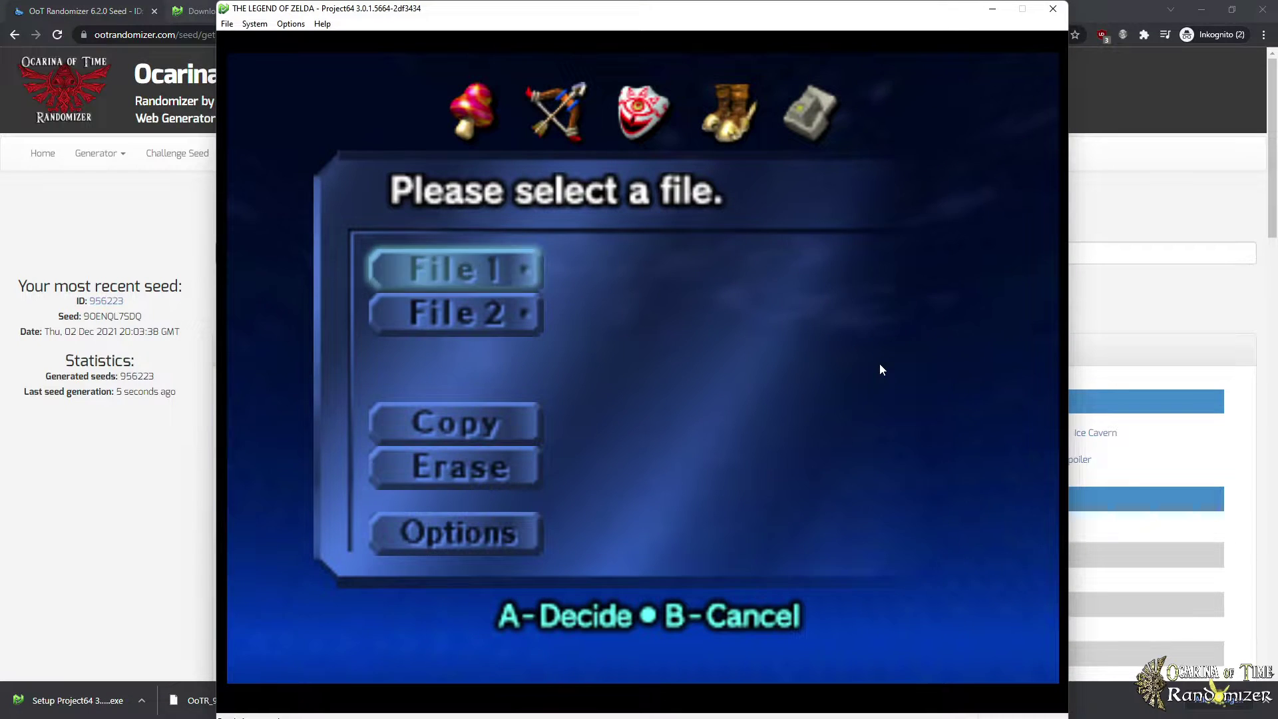
Step: Name the File 1 save 'A', confirm it, and begin playing in Link's house
key(x)
key(x)
key(Return)
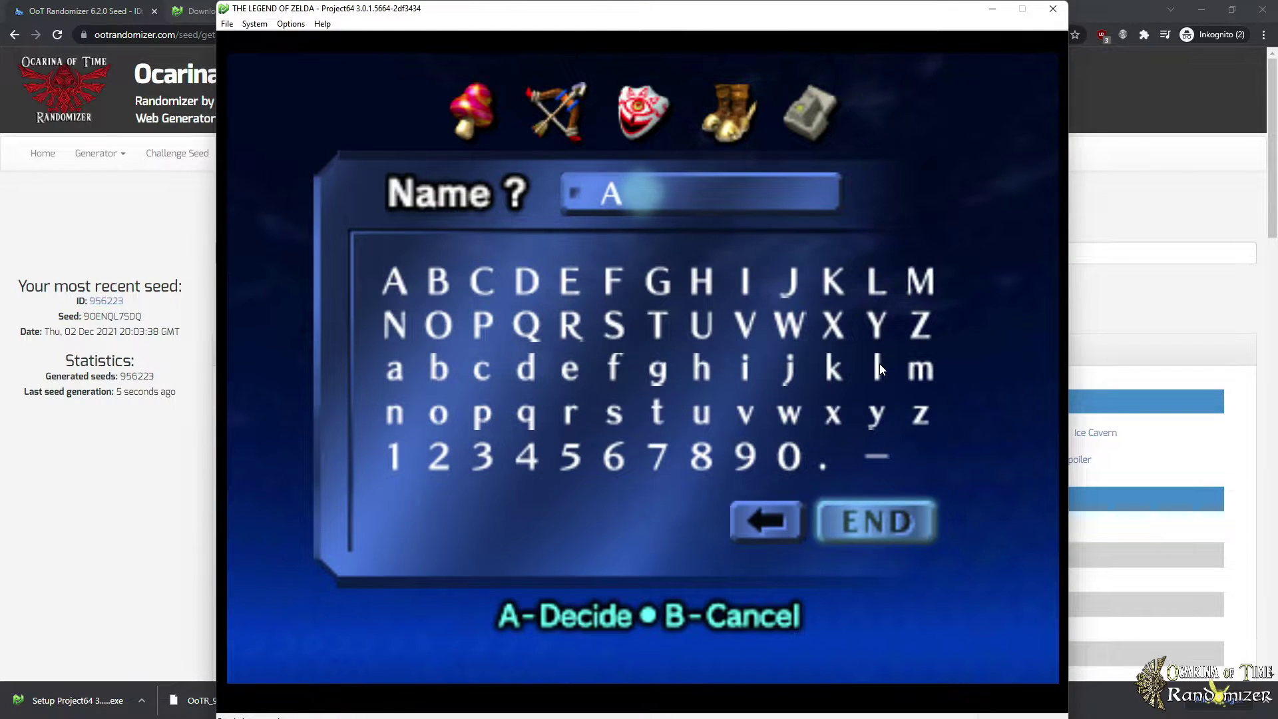
key(x)
key(x)
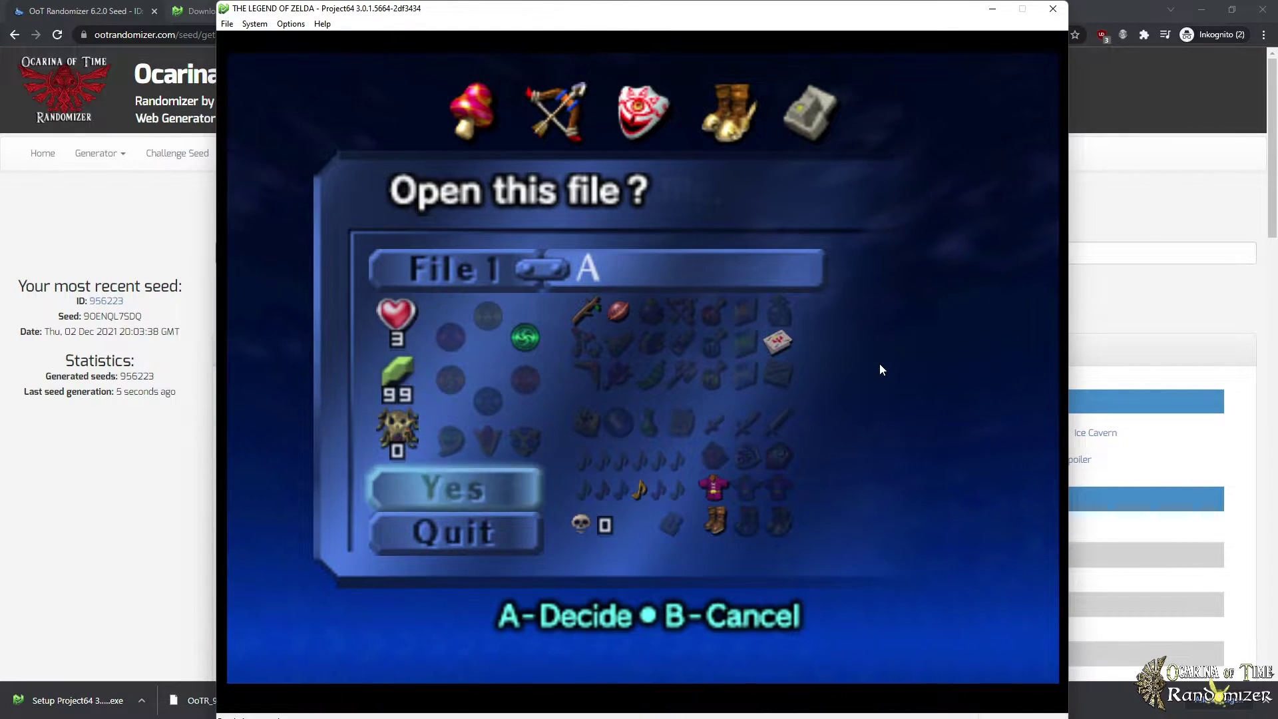
key(x)
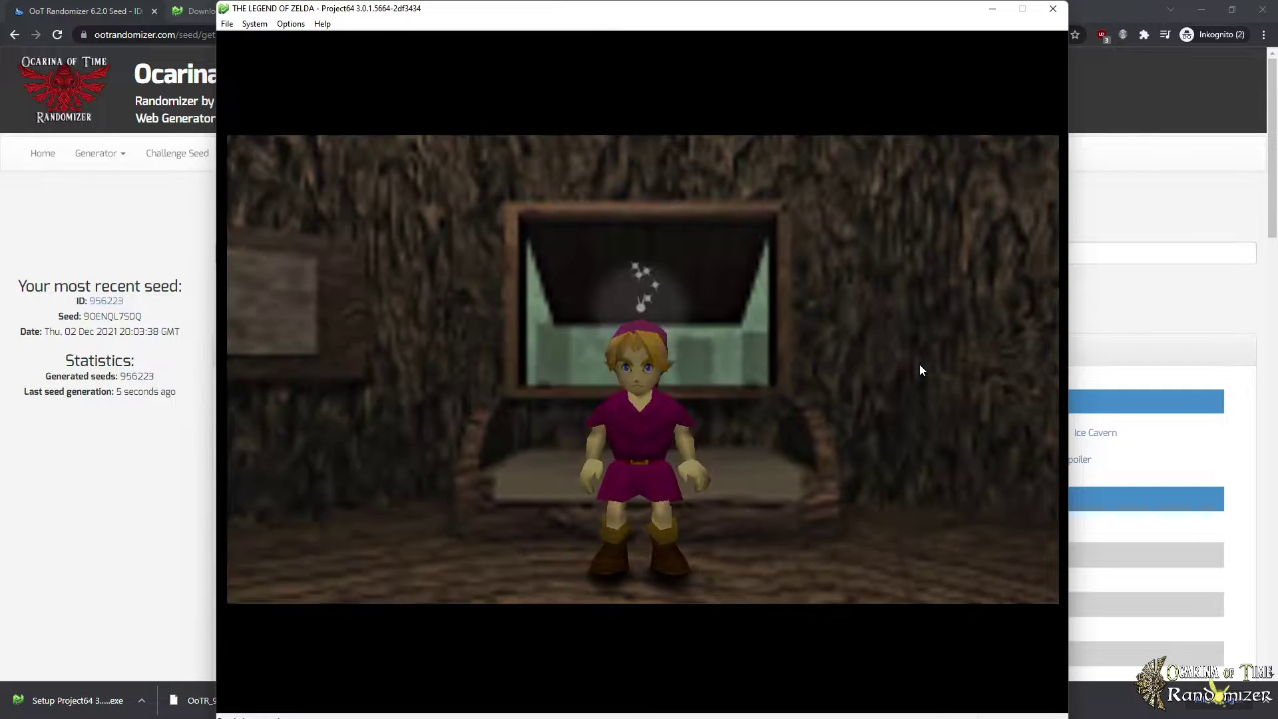